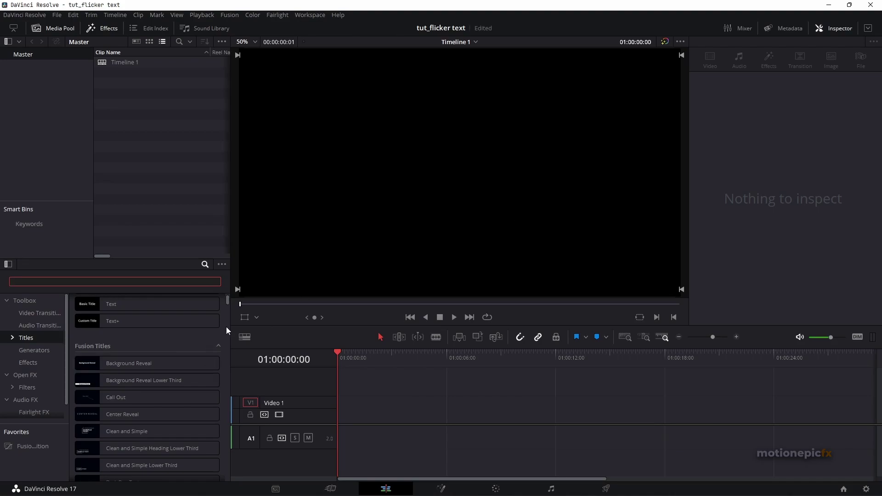
Find the TextFlicker title by searching 'tex' and place it on Video 1.
scroll(216, 327, up, 2)
text(text)
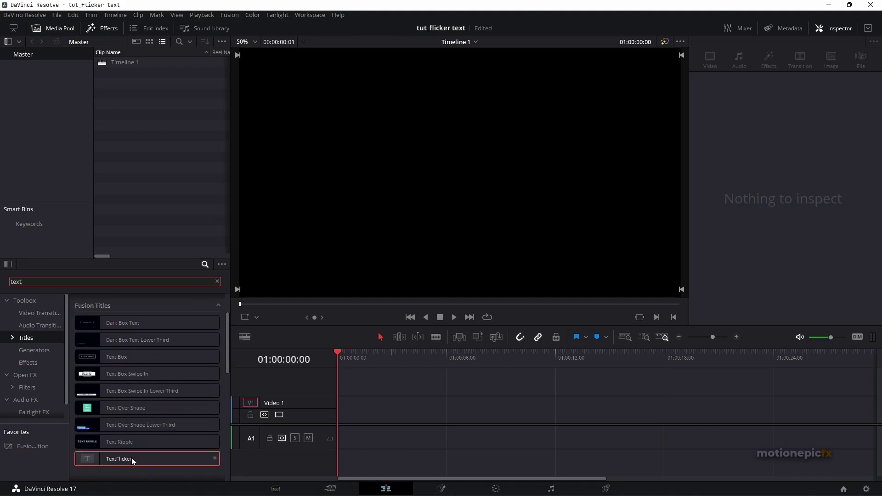
drag(131, 457, 353, 410)
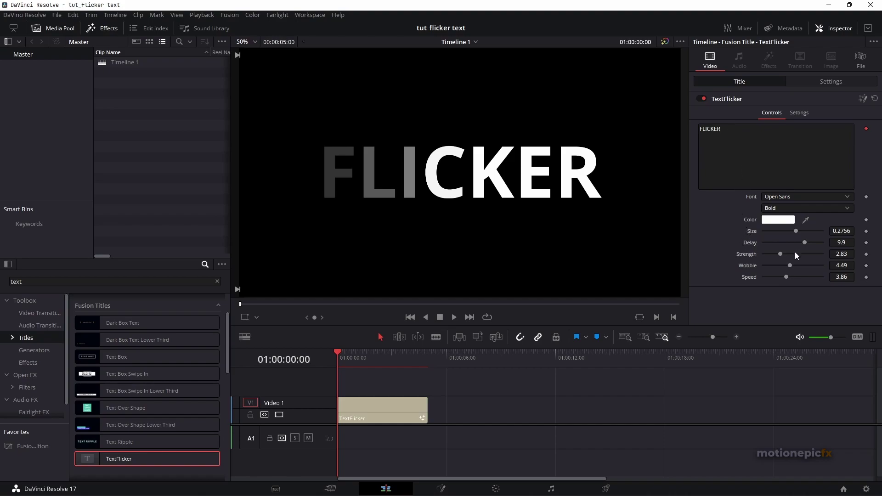
Preview the title while setting Speed to 9.45, Strength to 6.22 and lowering Wobble.
key(space)
drag(786, 276, 817, 279)
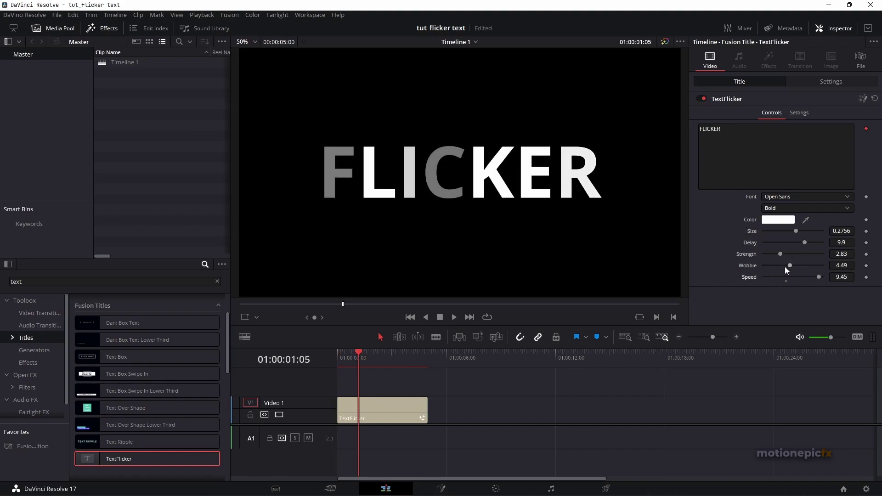
drag(778, 257, 800, 254)
drag(354, 362, 373, 362)
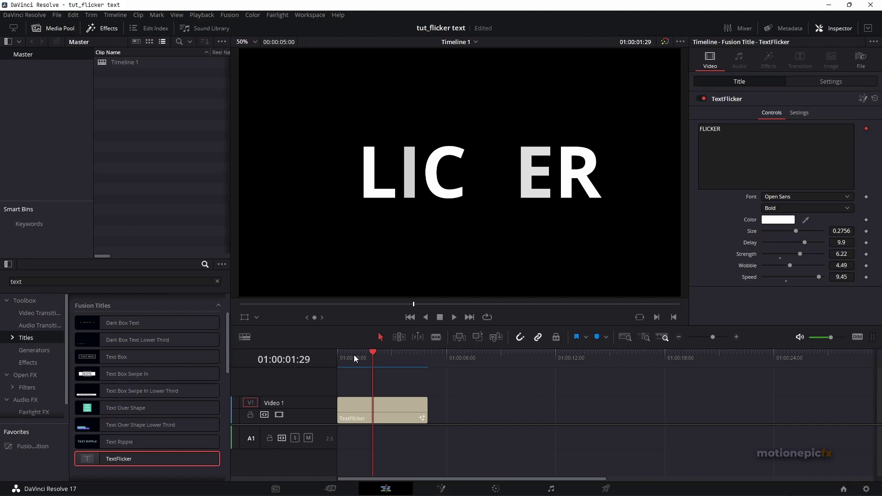
click(337, 357)
key(space)
drag(818, 277, 775, 276)
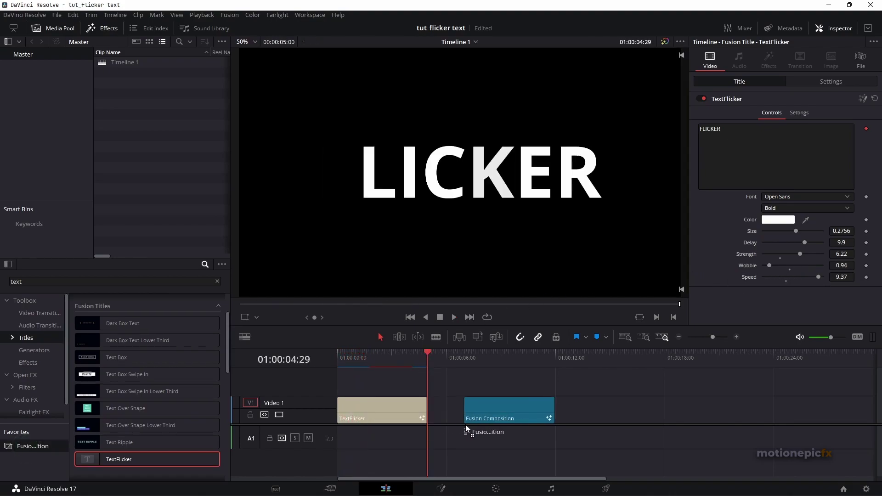
Place a Fusion Composition after the title on Video 1 and park the playhead on it.
drag(465, 424, 466, 423)
click(487, 415)
click(484, 363)
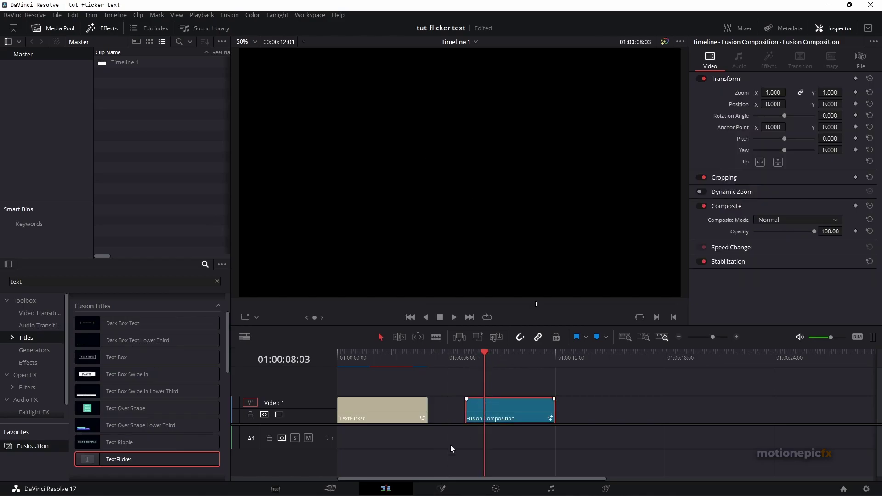
In the Fusion page, add a Text+ node reading FLICKER and enlarge its size.
click(441, 488)
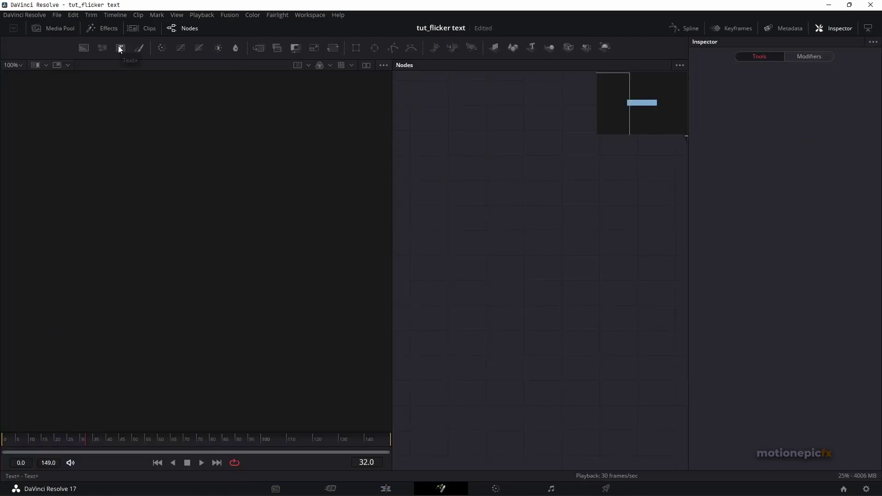
drag(118, 46, 223, 200)
click(755, 172)
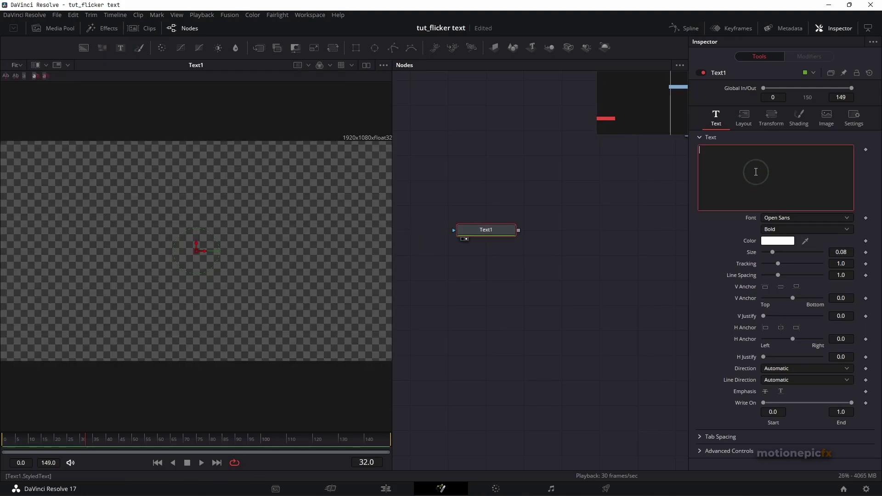
text(FLICKER)
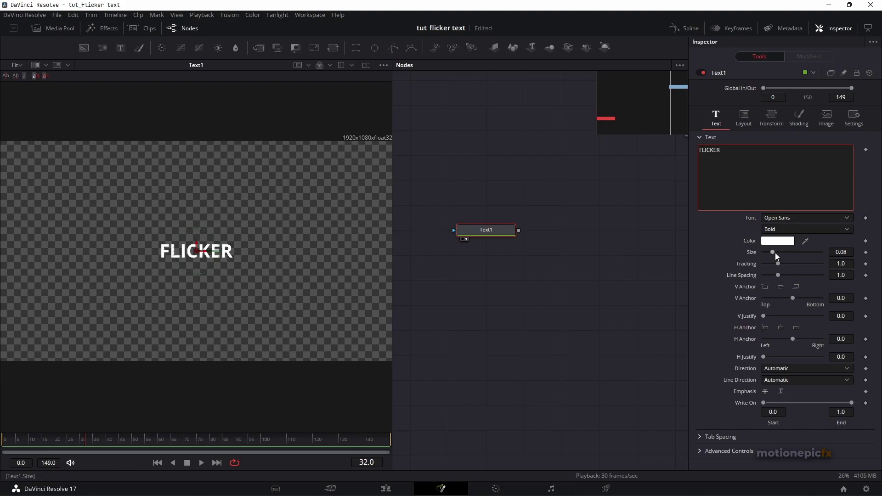
drag(775, 252, 789, 258)
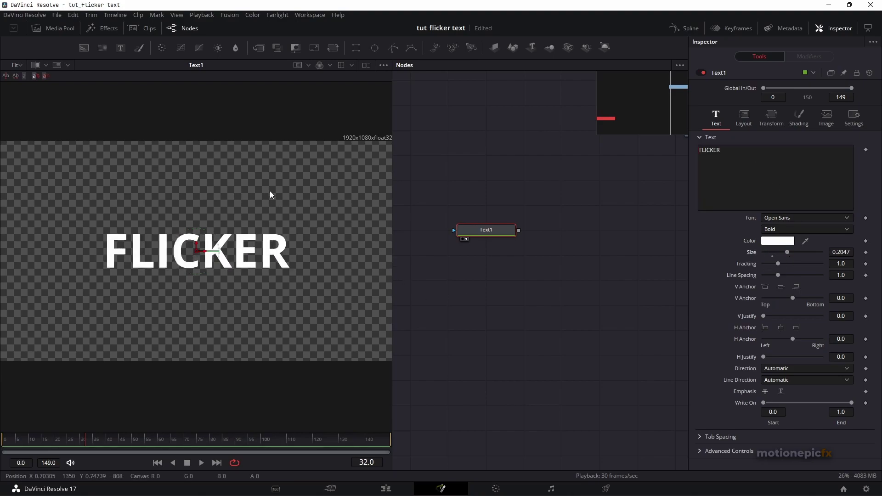
Turn off the viewer's Checker Underlay so the text shows over black.
right_click(258, 183)
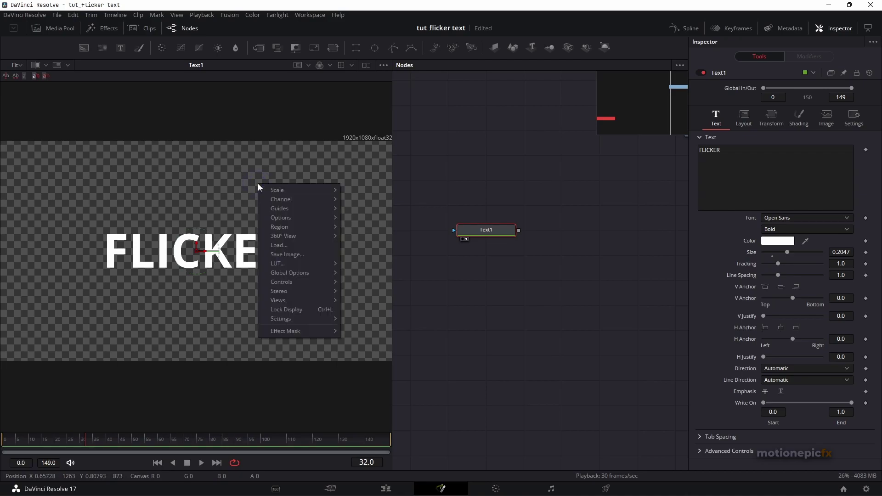
mouse_move(335, 217)
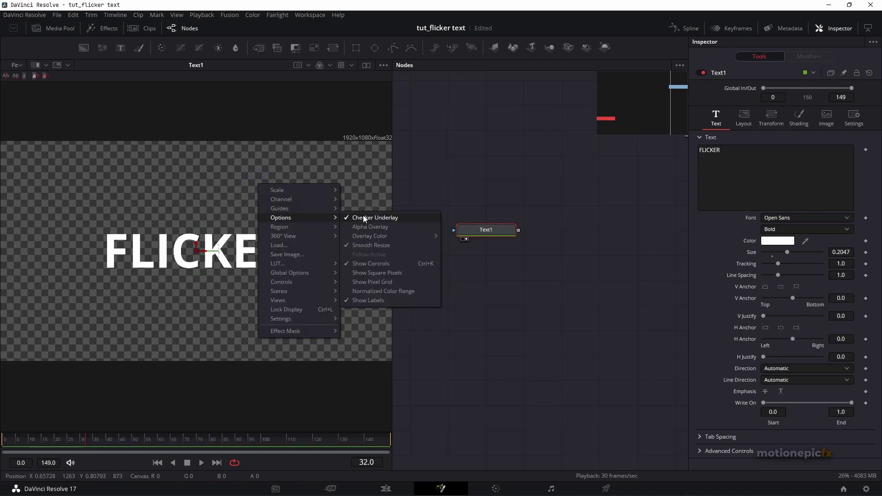
click(362, 218)
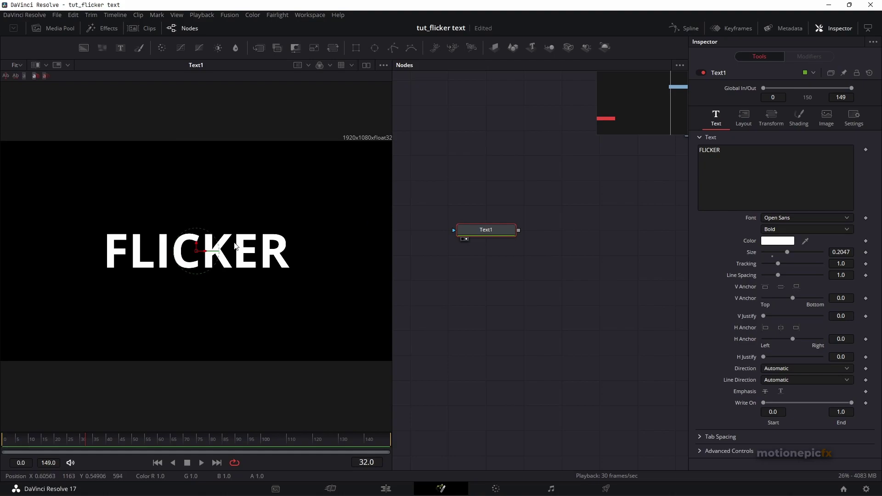
Connect Text1 to MediaOut1 and add a Follower modifier with a small character delay.
drag(455, 248, 530, 248)
right_click(767, 159)
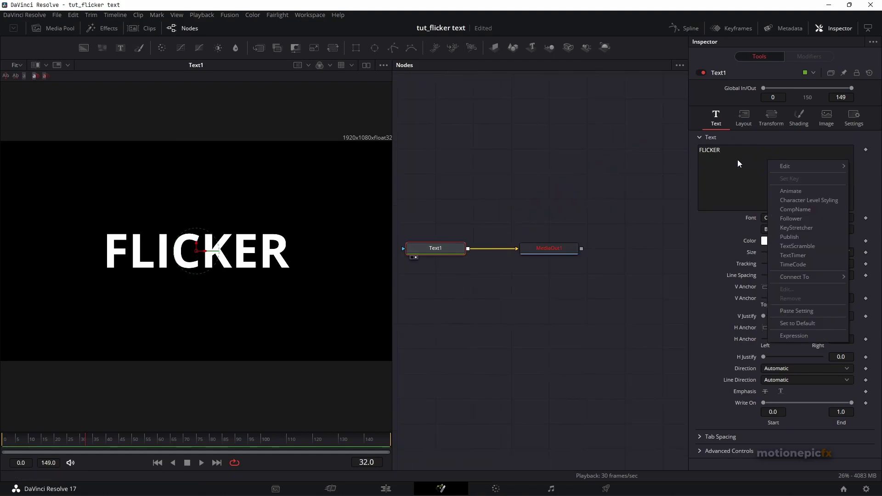
click(788, 220)
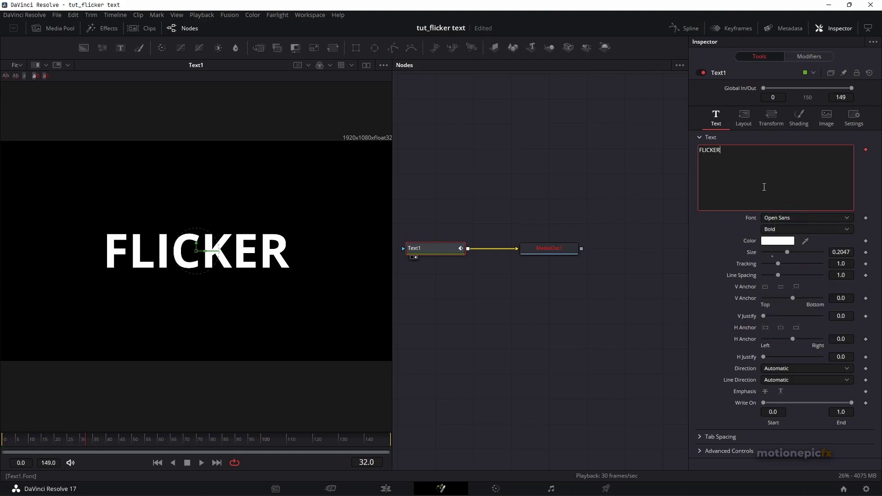
click(812, 59)
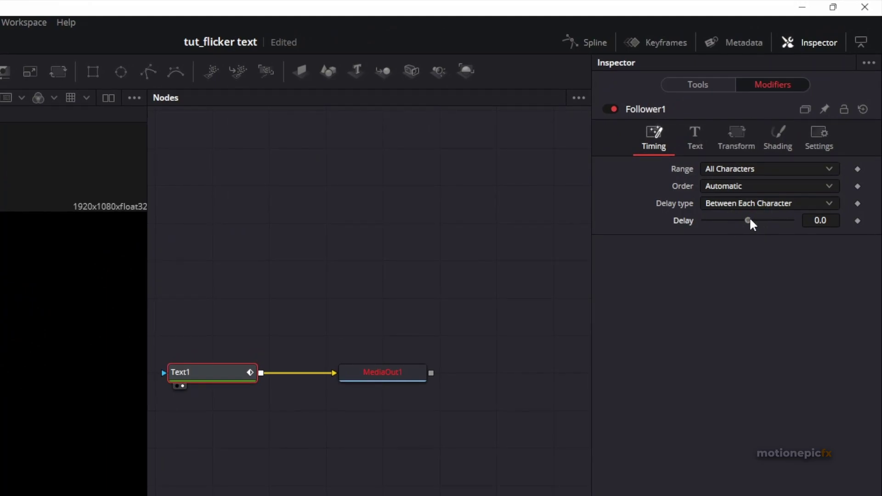
drag(751, 219, 753, 221)
Drive the per-character opacity in Follower's Shading settings with a Perturb modifier.
click(778, 136)
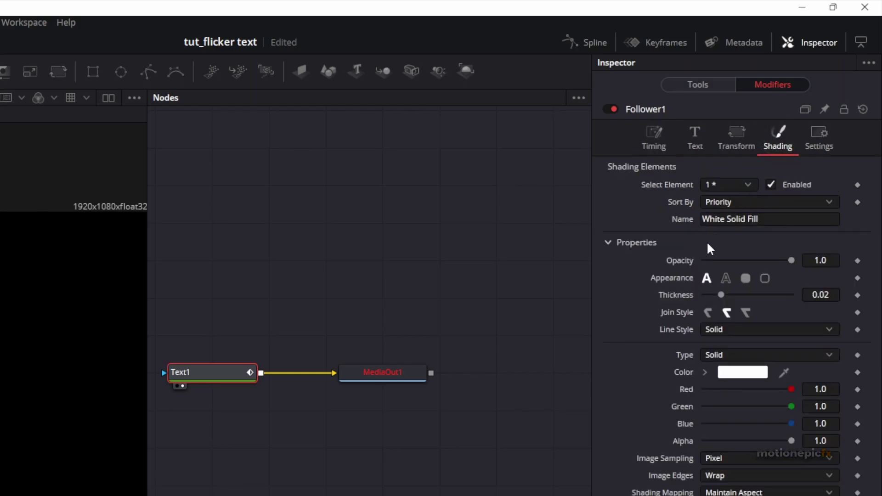
right_click(682, 259)
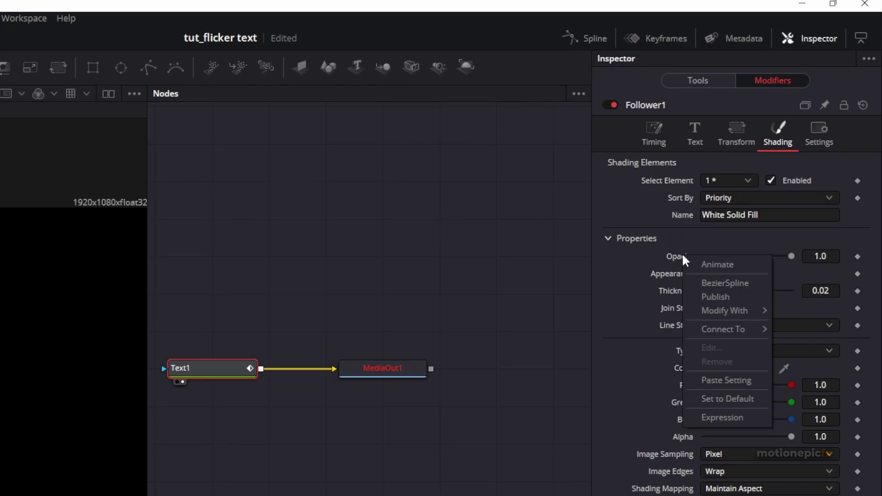
mouse_move(715, 310)
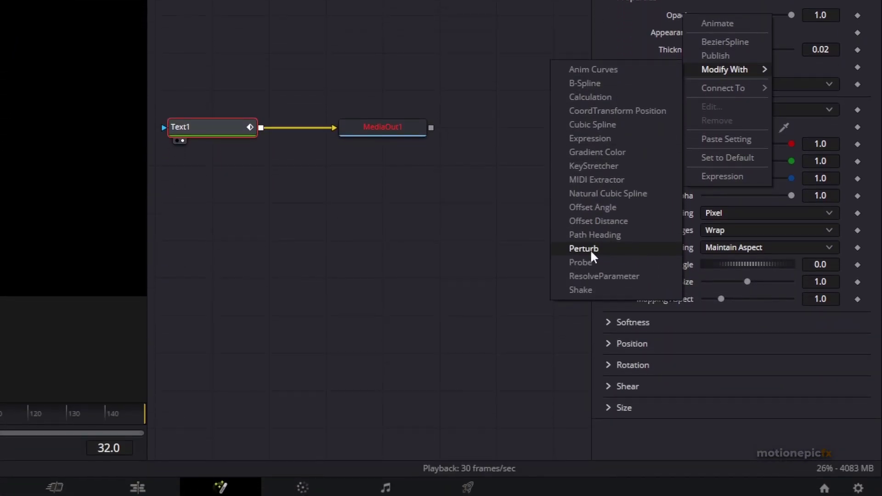
click(590, 249)
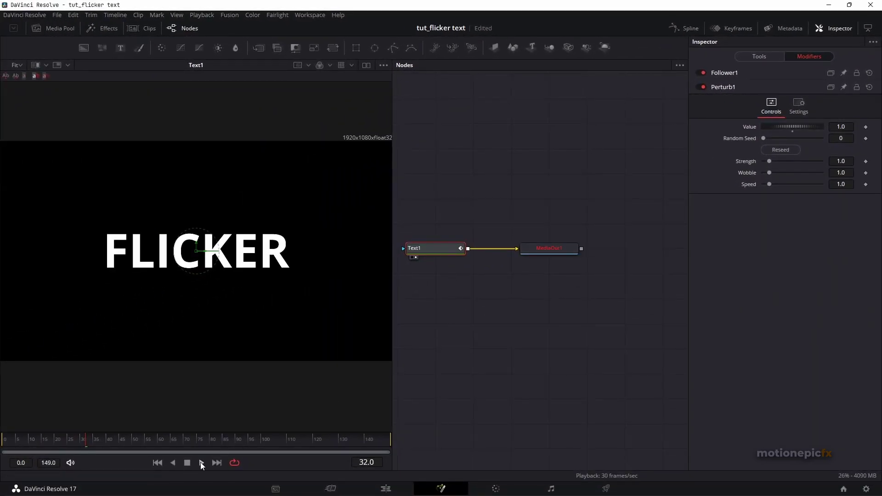
Tune Perturb1's Strength and Speed while playing back the flicker to check it.
click(201, 462)
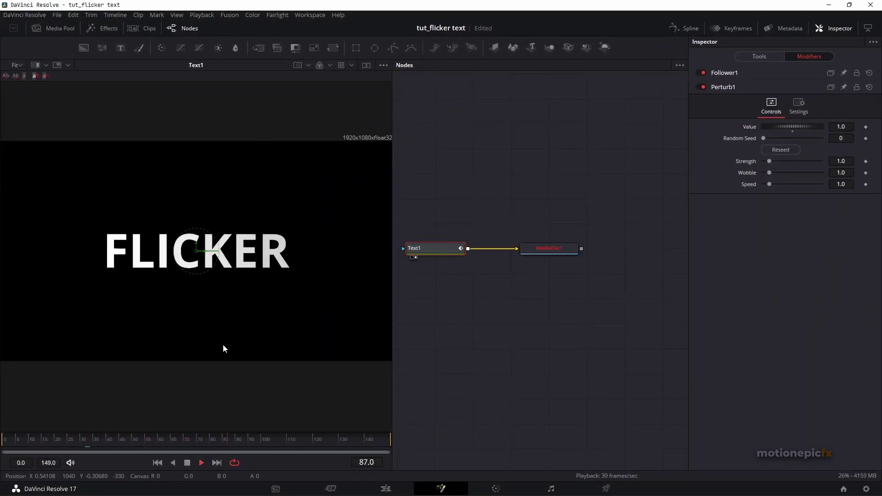
click(186, 462)
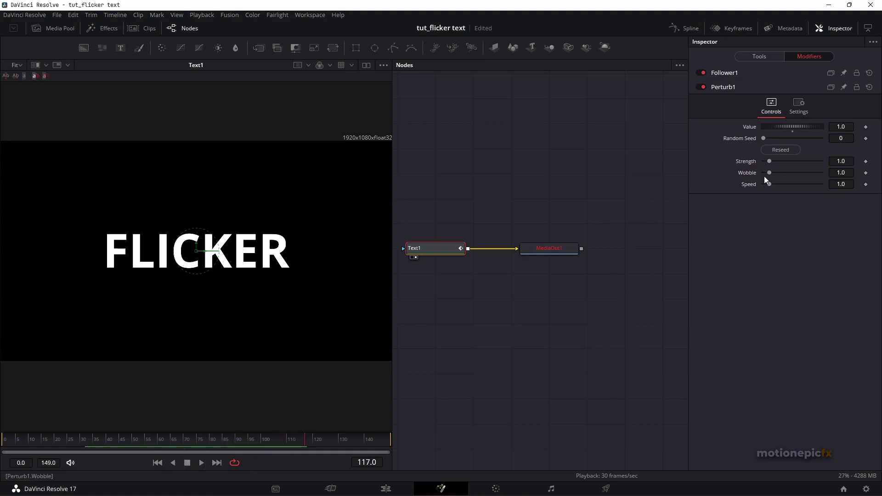
drag(769, 161, 818, 161)
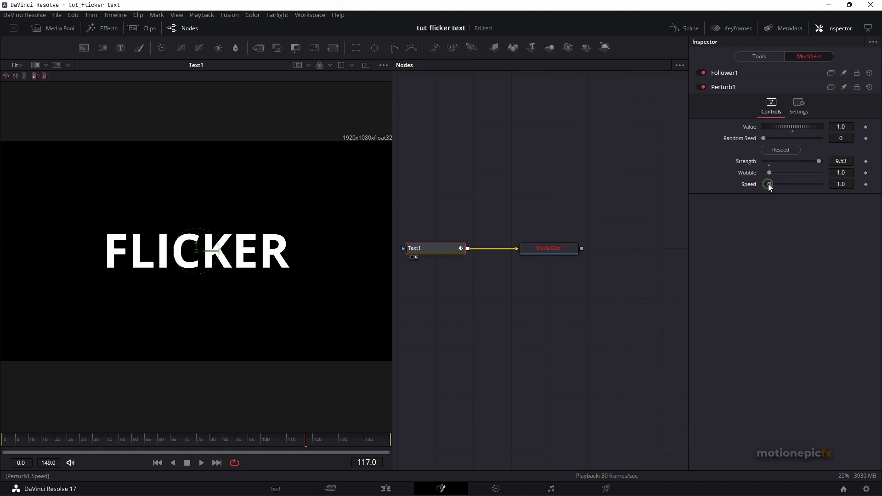
drag(768, 183, 785, 184)
click(203, 462)
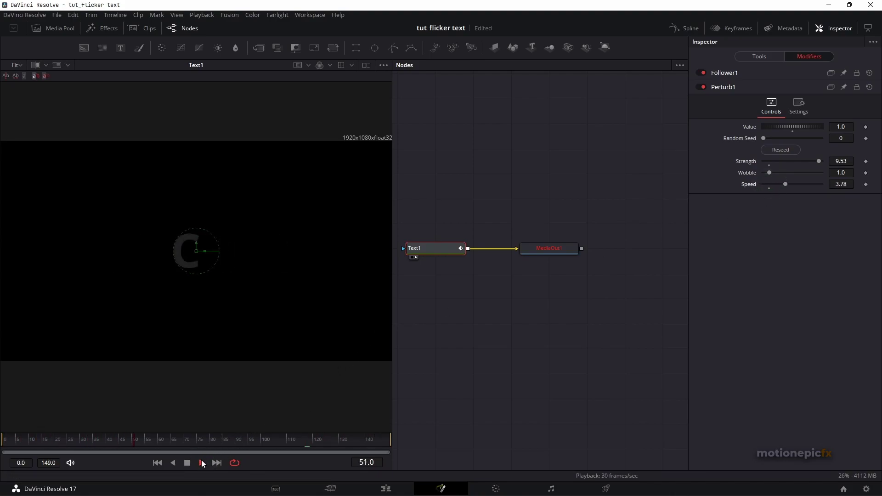
scroll(502, 295, left, 2)
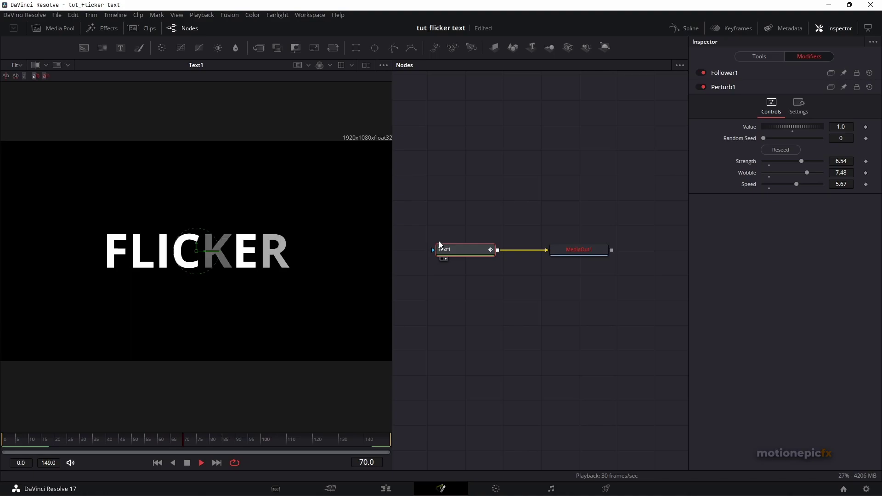
Create a macro from the Text1 node via Macro > Create Macro and name it 1234.
right_click(460, 250)
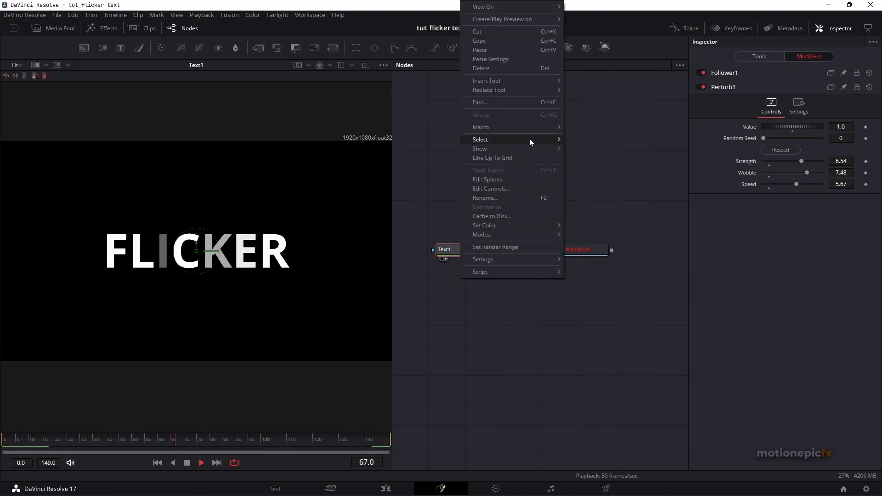
mouse_move(537, 127)
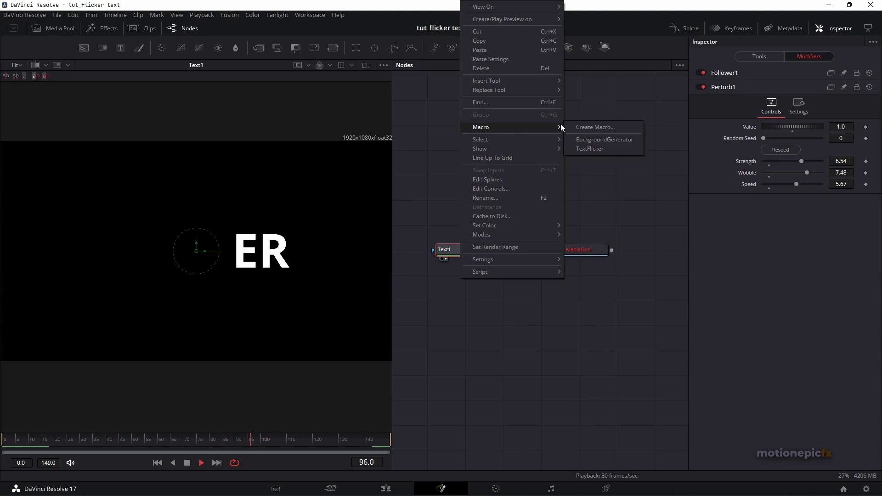
click(593, 127)
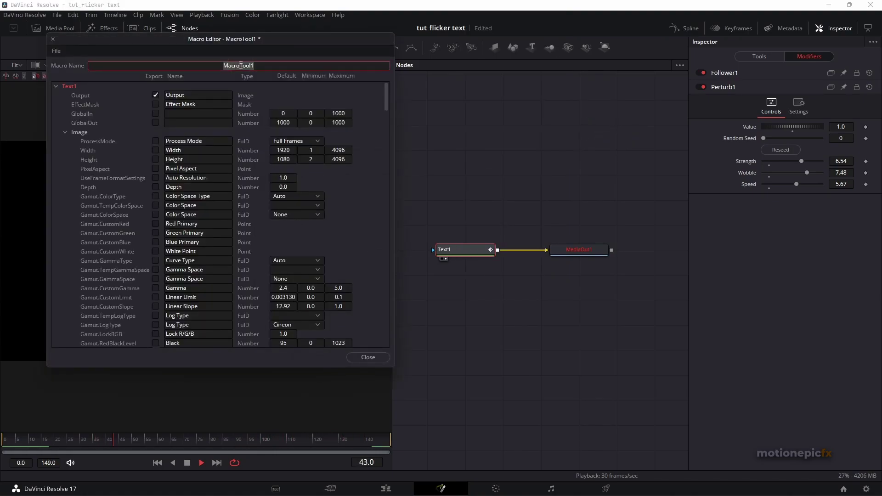
text(1234)
Stop playback, collapse Text1's Image group and export its Alpha control.
click(186, 464)
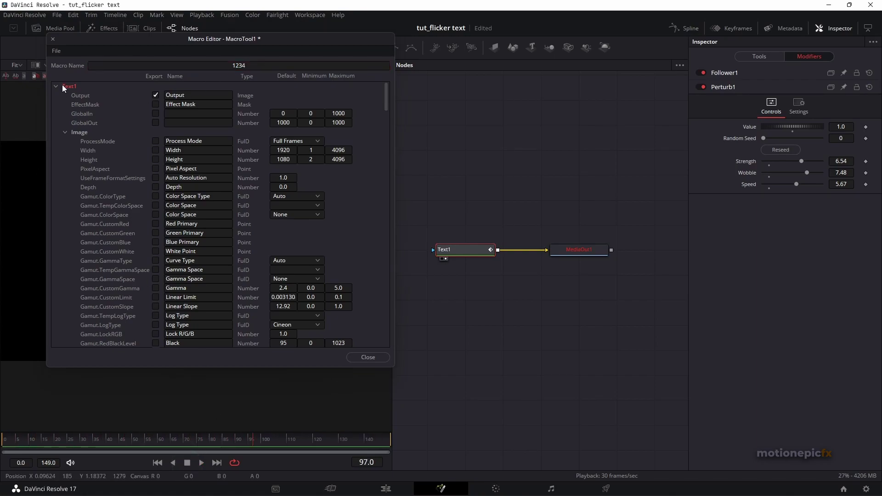
click(64, 132)
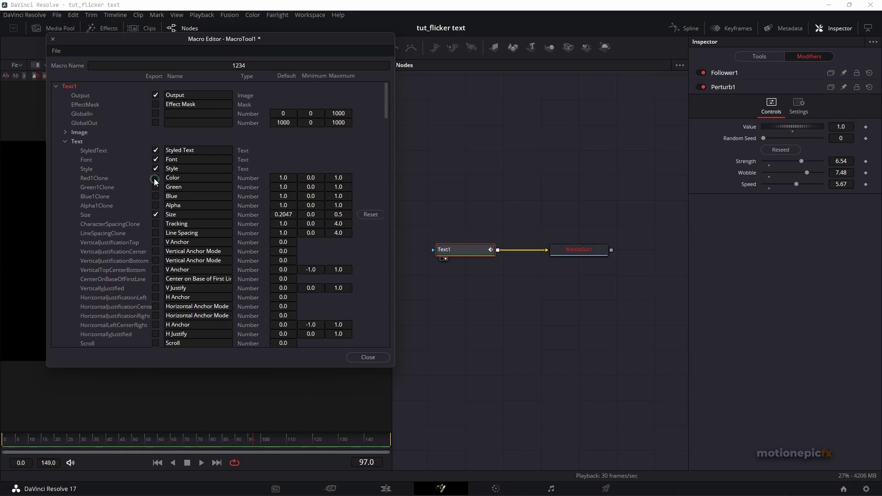
click(156, 205)
click(760, 56)
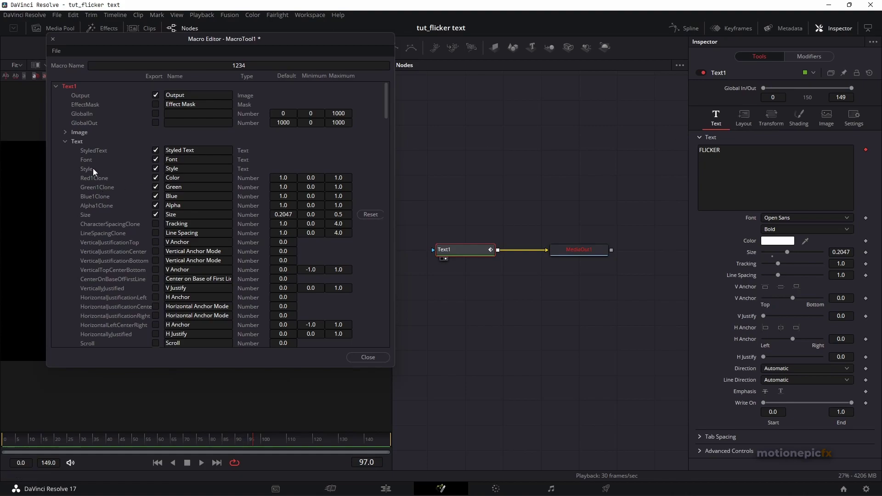
Step through the Styled Text, Font, Style, Color and Size controls, keeping Bold, and export Tracking.
click(179, 153)
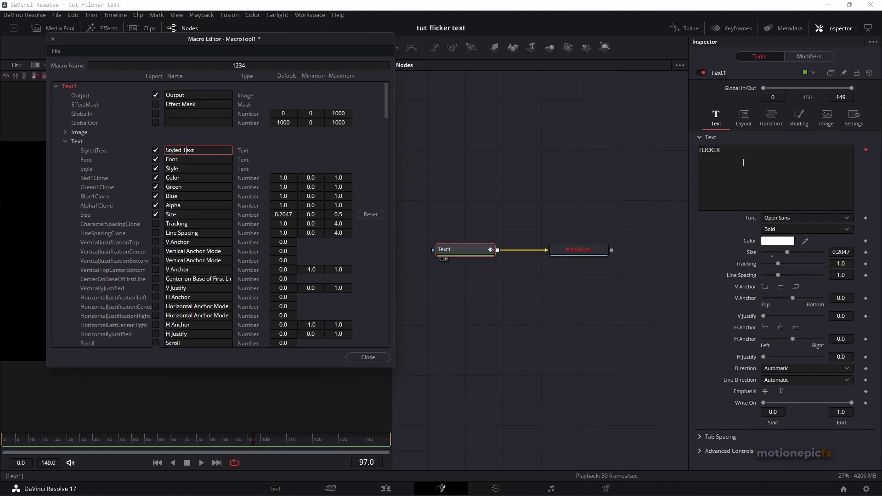
click(177, 159)
key(Tab)
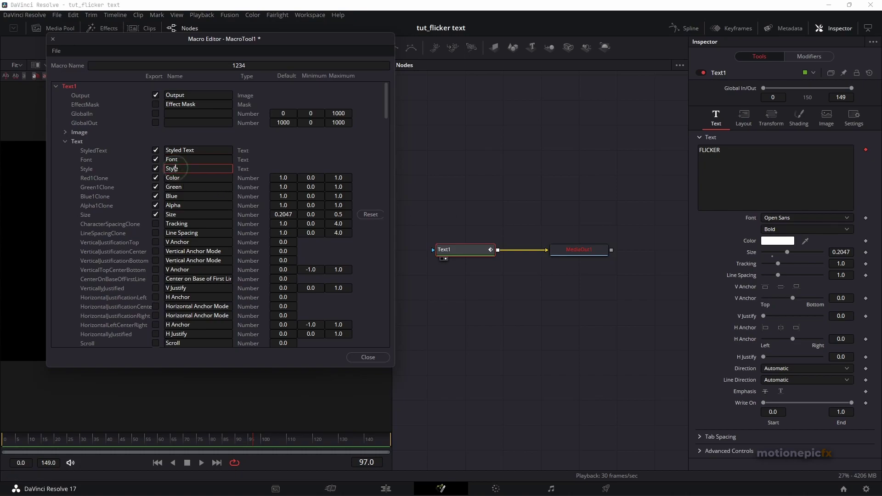
click(782, 229)
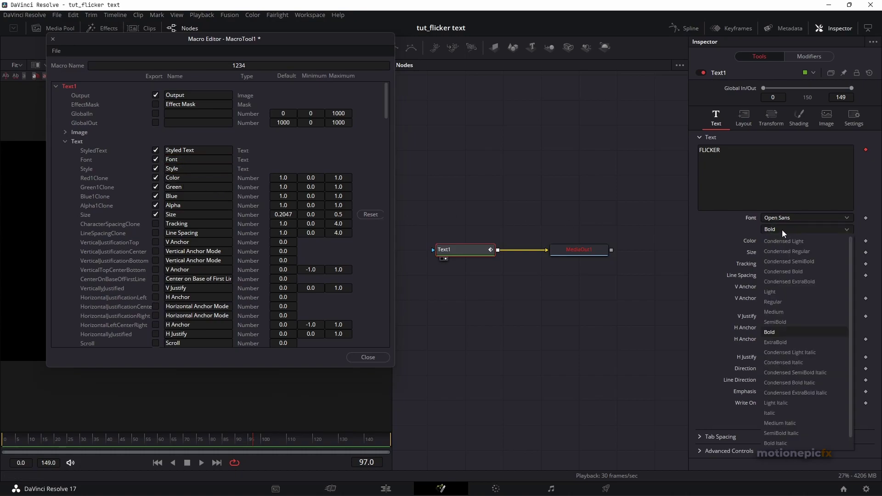
click(782, 230)
key(Tab)
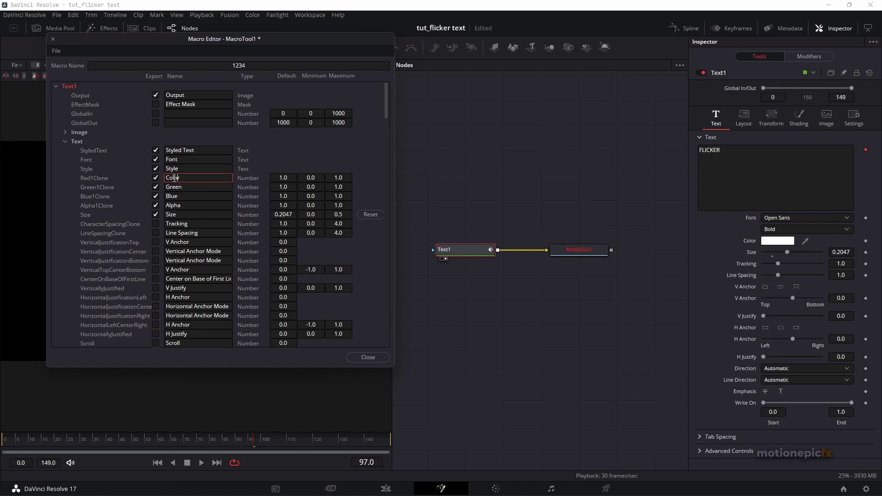
click(174, 214)
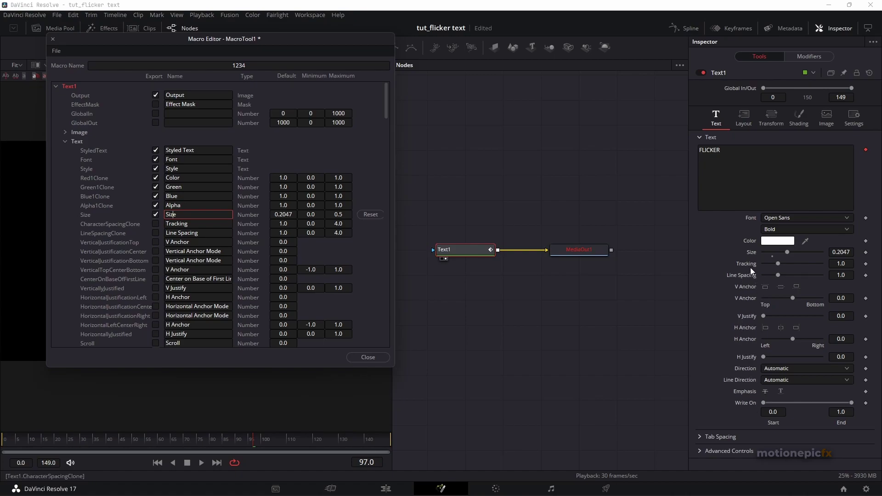
click(155, 224)
Collapse Text1's Text, Layout, Transform and Shading groups and expand Follower1 in the macro list.
click(66, 142)
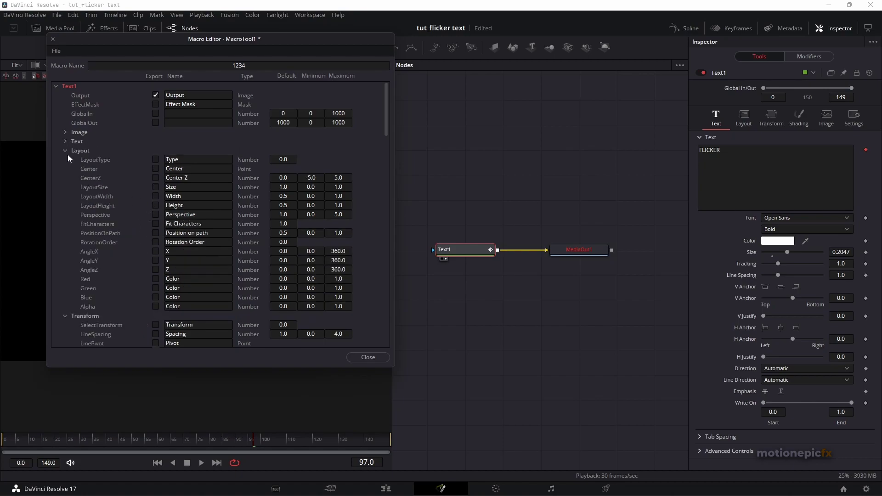
click(743, 119)
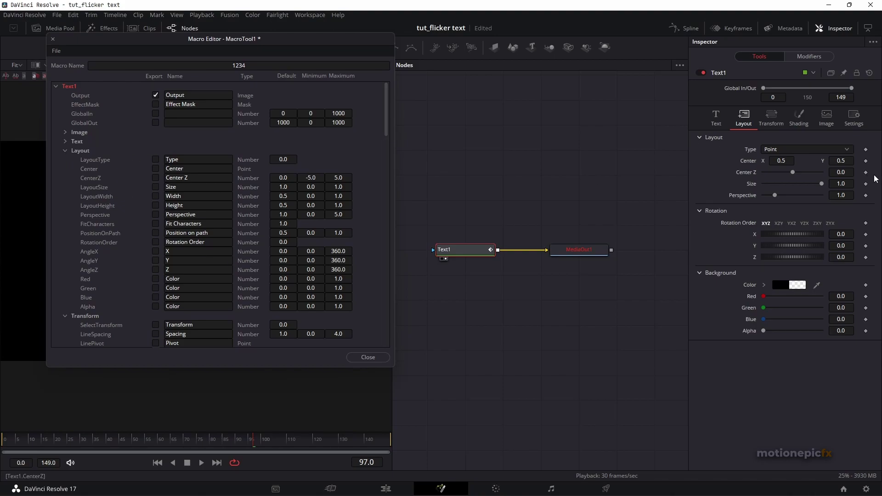
click(67, 151)
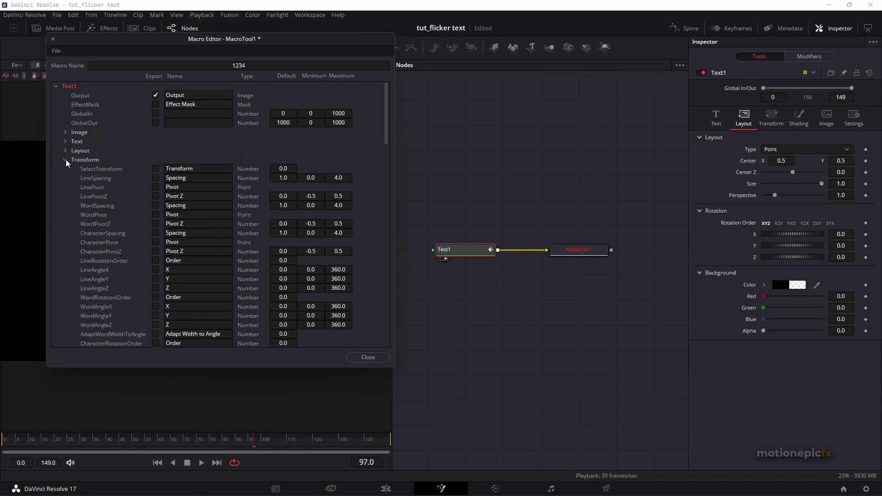
click(67, 161)
click(67, 169)
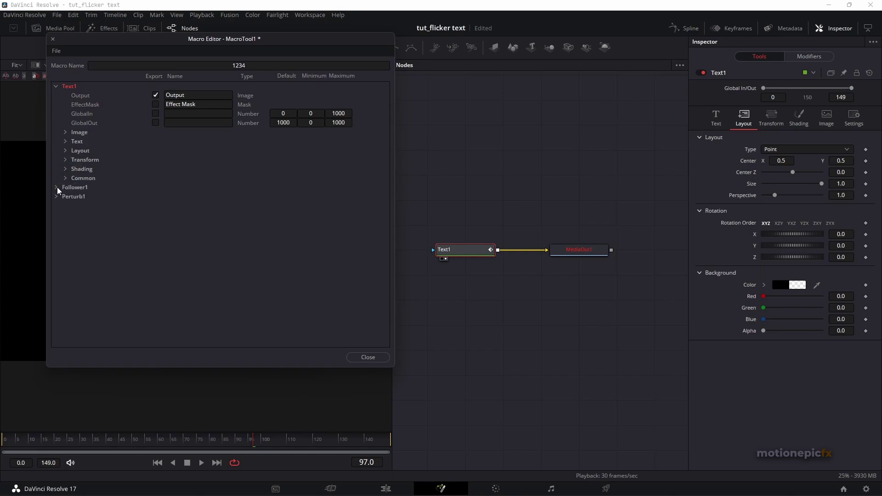
click(57, 188)
Show Follower1's Timing settings in the Inspector and in the macro list.
click(792, 57)
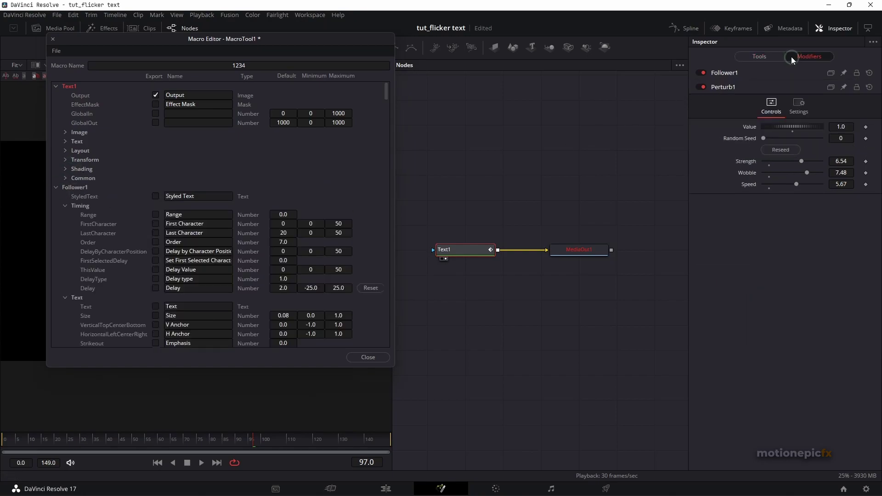
click(726, 73)
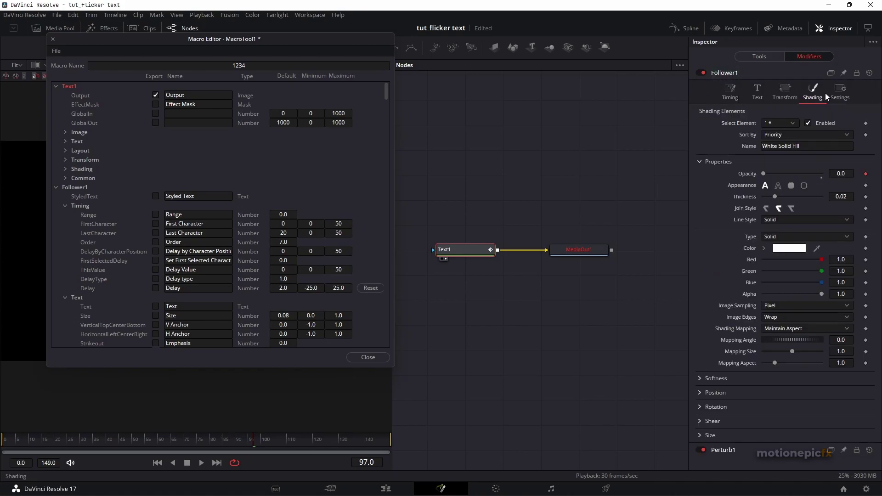
click(732, 95)
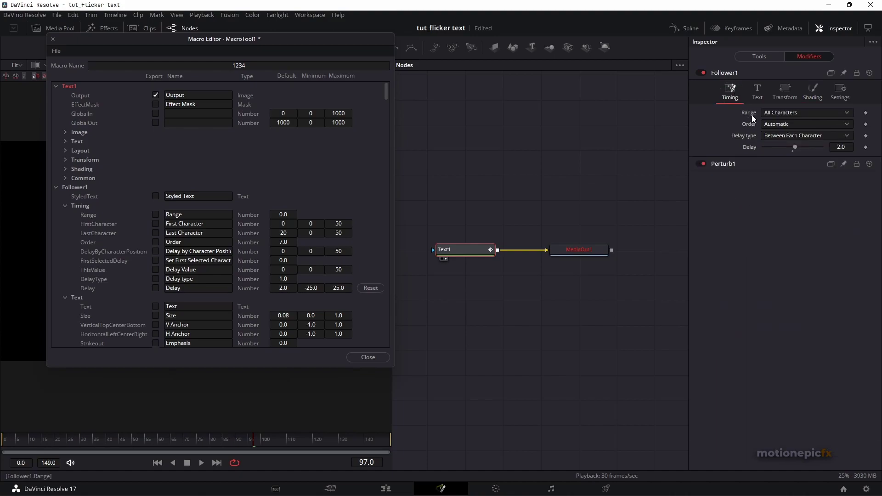
click(65, 206)
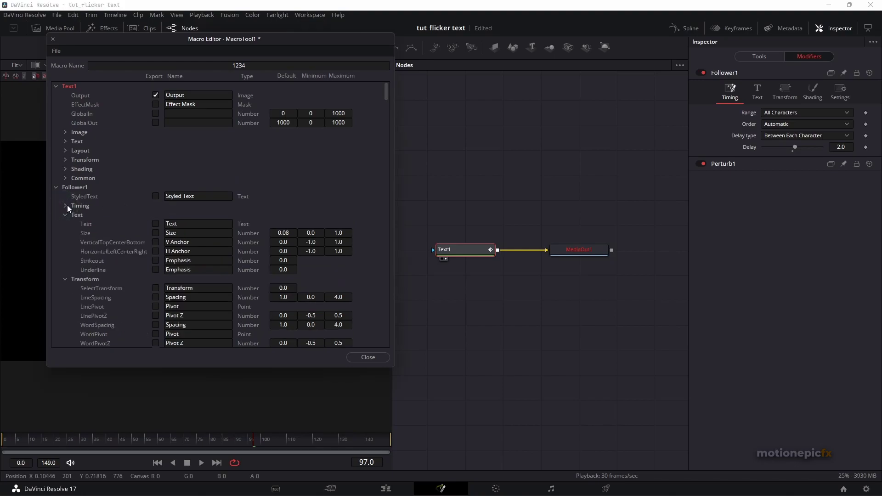
click(65, 206)
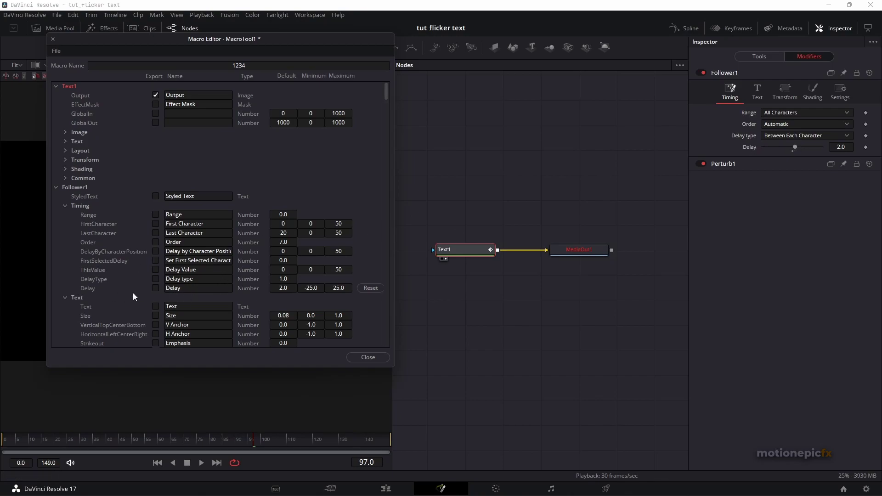
Export Follower1's Delay as a macro control with default 0.
click(155, 289)
click(282, 289)
text(0)
key(Return)
Review Follower1's Text, Transform and Shading settings and collapse all its groups in the macro list.
click(64, 205)
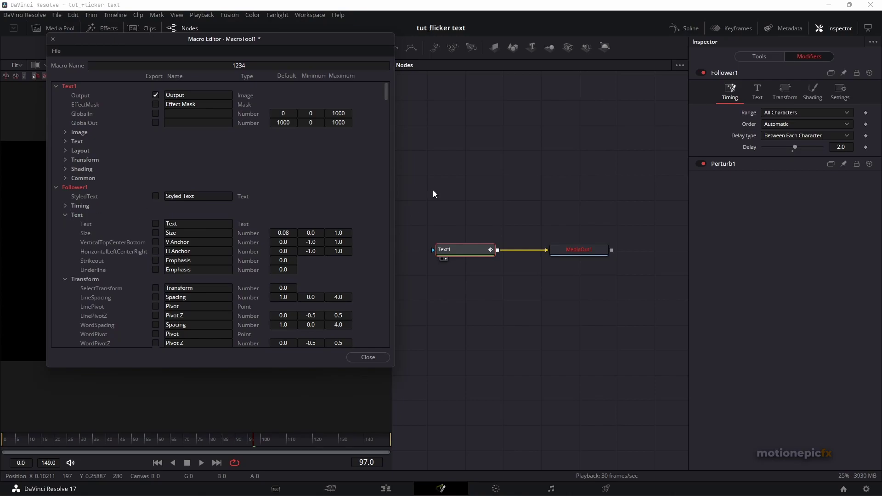
click(757, 92)
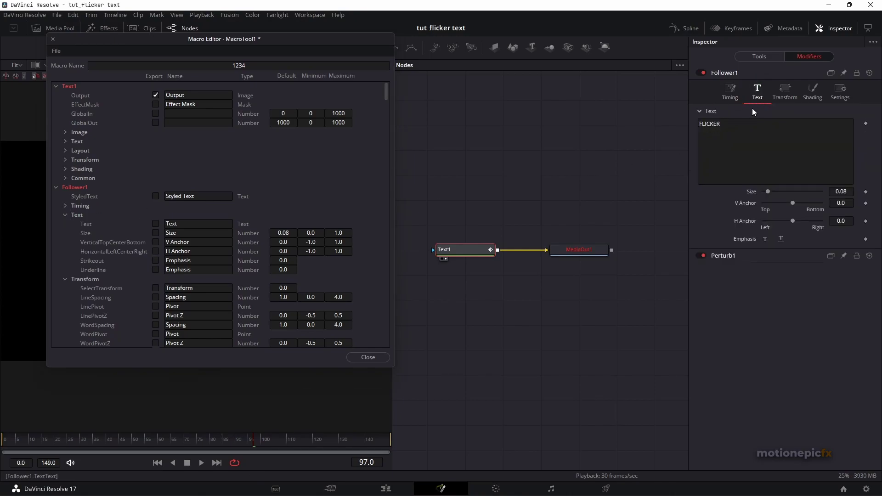
click(787, 94)
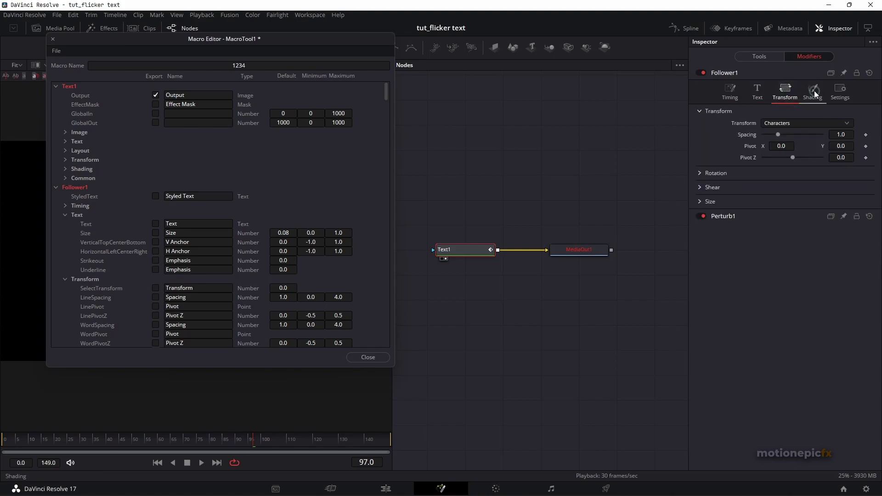
click(812, 92)
click(66, 214)
click(65, 224)
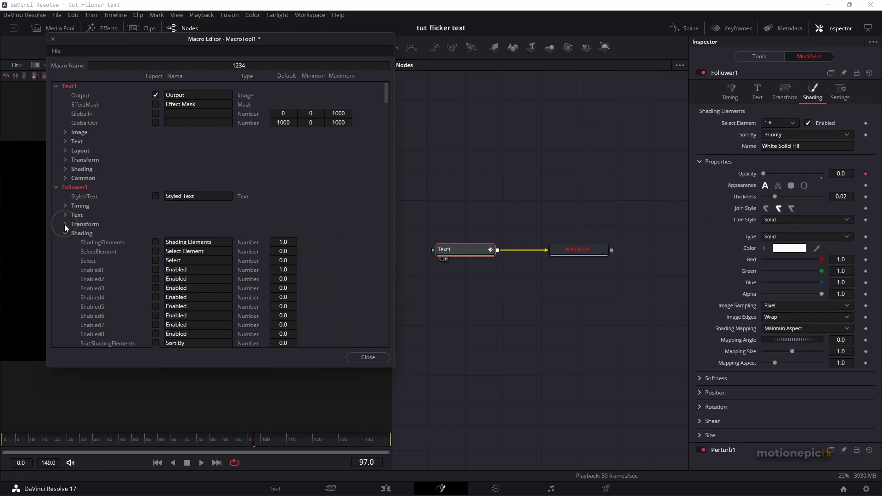
click(65, 234)
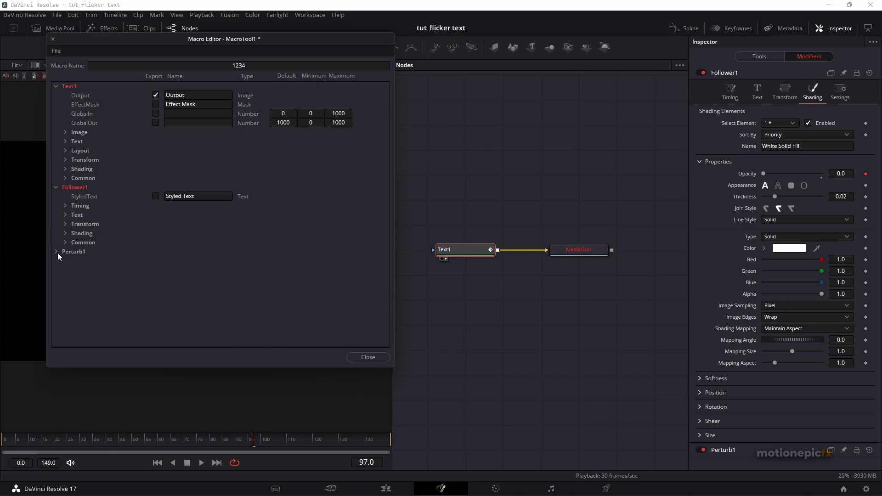
Expand Perturb1 in the macro list and show its Strength, Wobble and Speed settings.
click(56, 253)
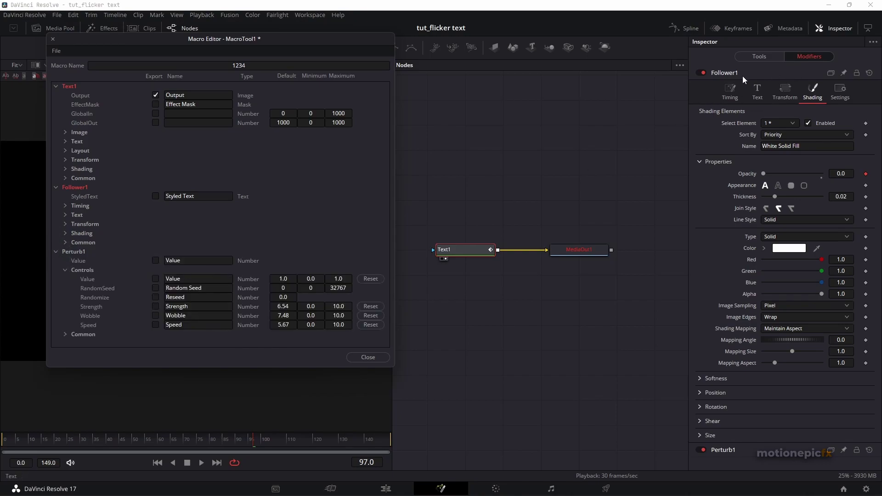
click(723, 73)
click(722, 89)
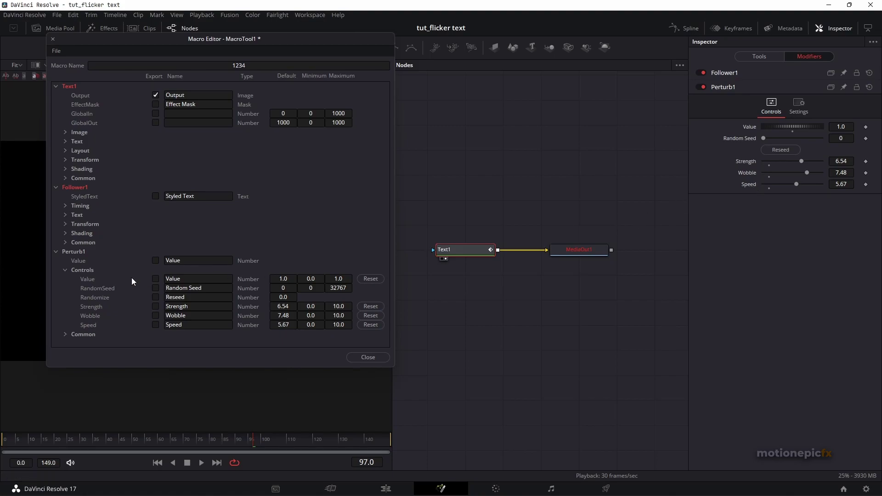
Export Perturb1's Strength, Wobble and Speed as macro controls.
click(156, 307)
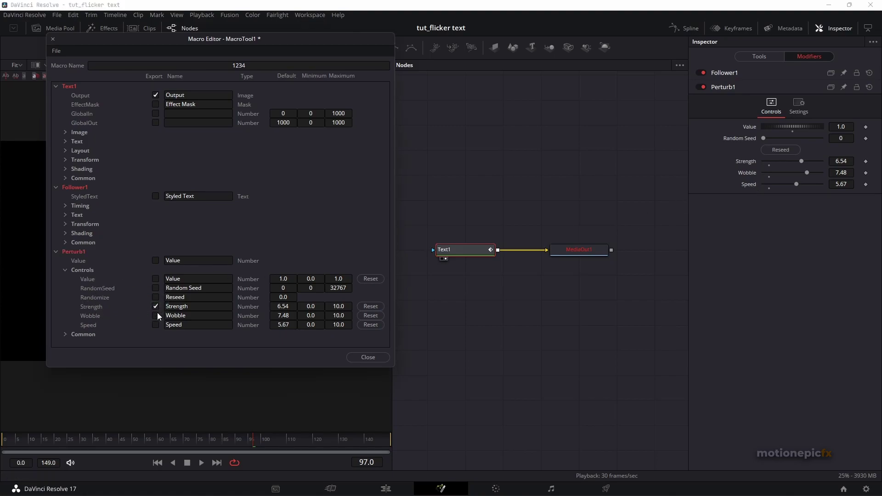
click(156, 316)
click(155, 325)
click(203, 304)
Edit the control defaults, trimming Strength's default from 6.54 to 6.0.
click(313, 306)
click(338, 306)
click(283, 306)
drag(296, 307, 272, 307)
click(291, 316)
click(289, 307)
key(BackSpace)
key(BackSpace)
text(0)
click(54, 52)
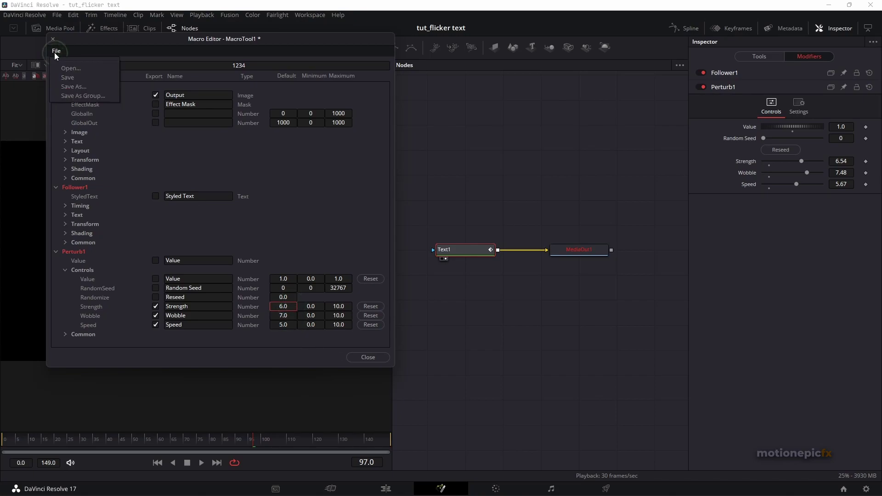
Open the Save Macro As dialog showing the Fusion Macros folder.
click(72, 86)
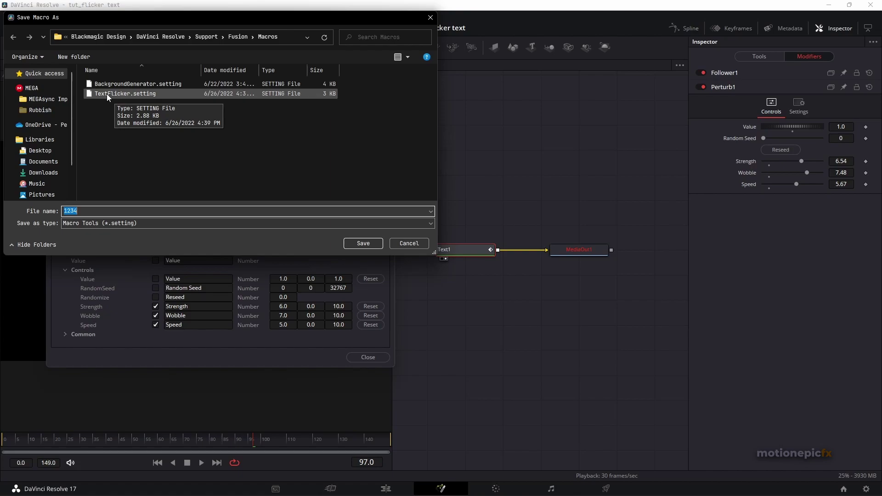
Copy TextFlicker.setting from the Macros folder in File Explorer.
mouse_move(361, 486)
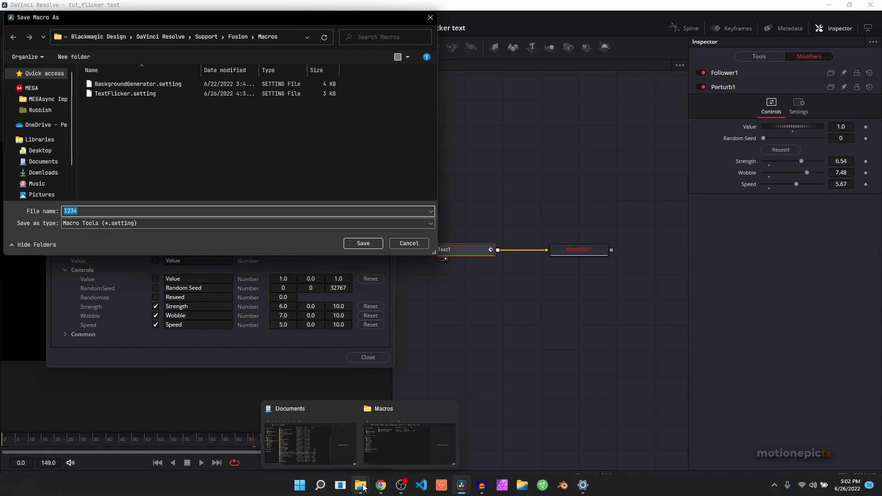
click(403, 427)
drag(288, 64, 324, 84)
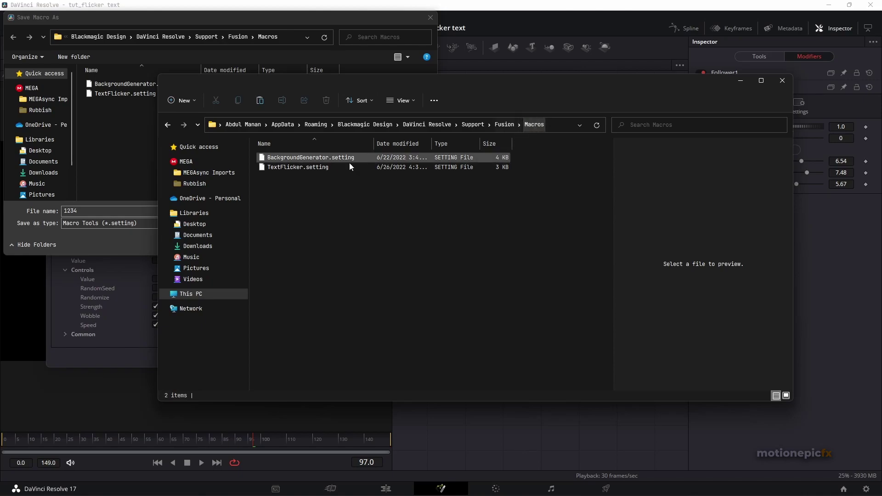
click(305, 167)
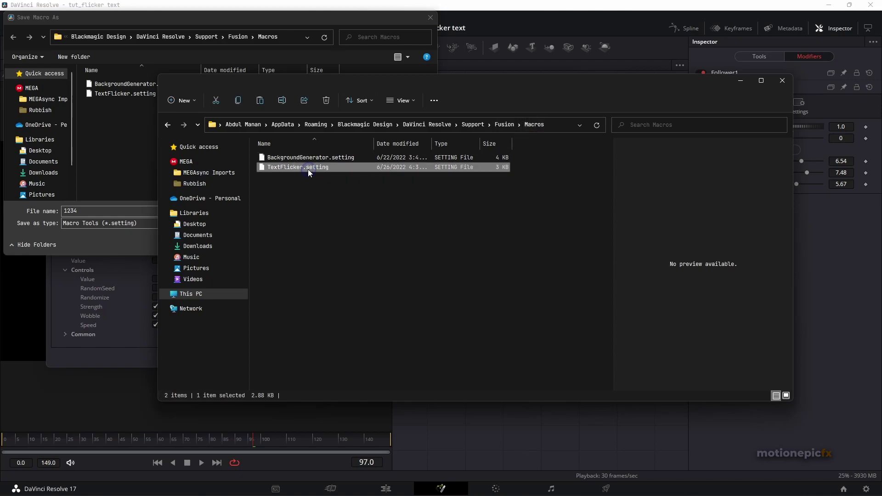
right_click(315, 171)
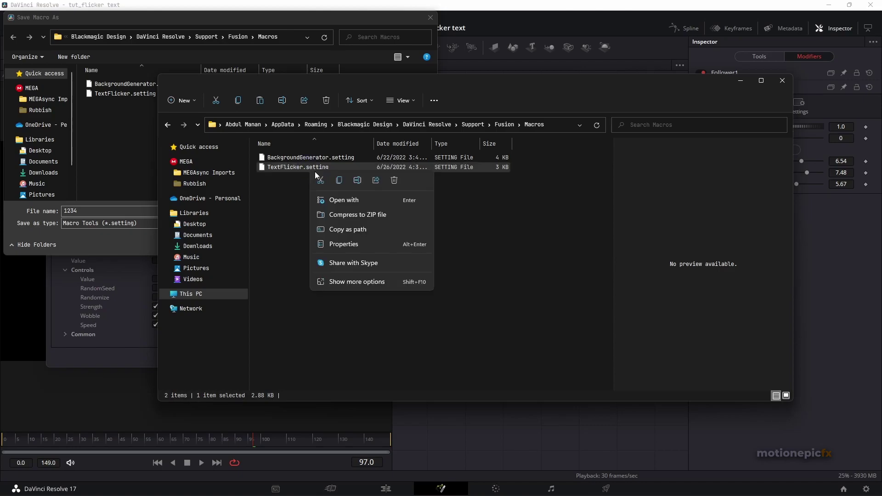
click(343, 184)
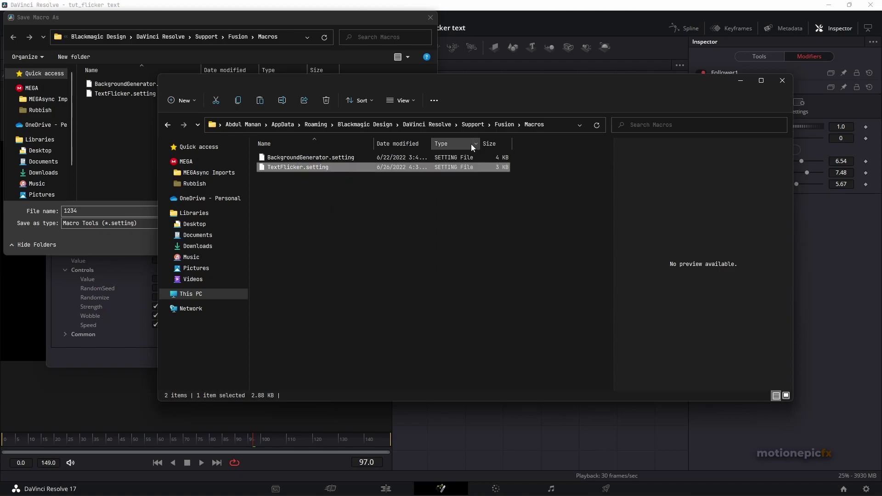
Browse to Fusion > Templates > Edit > Titles and confirm TextFlicker.setting is there.
click(504, 125)
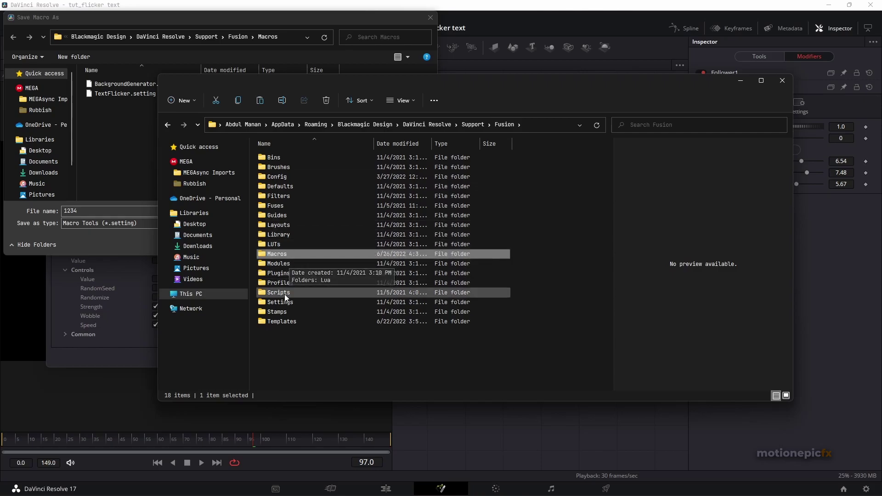
double_click(281, 321)
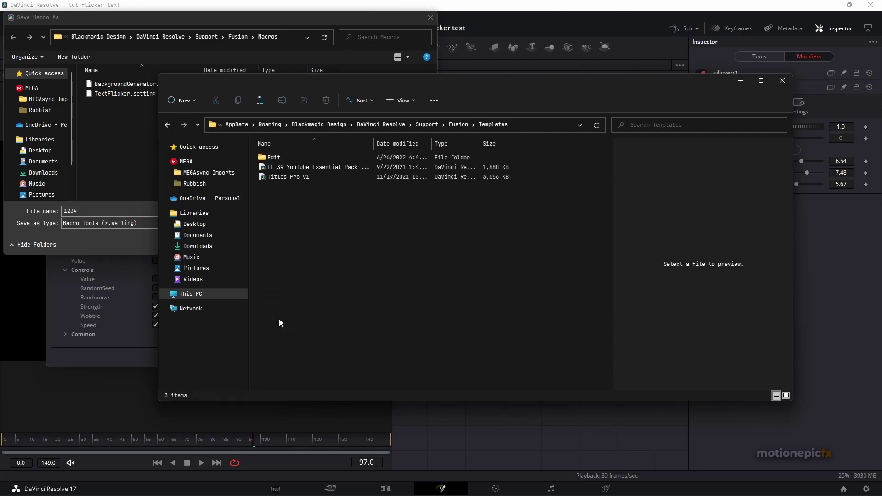
double_click(272, 159)
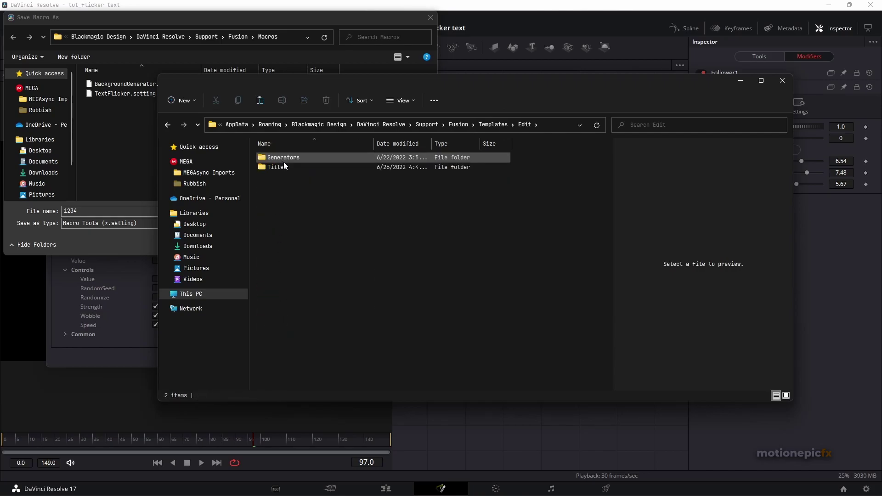
click(277, 169)
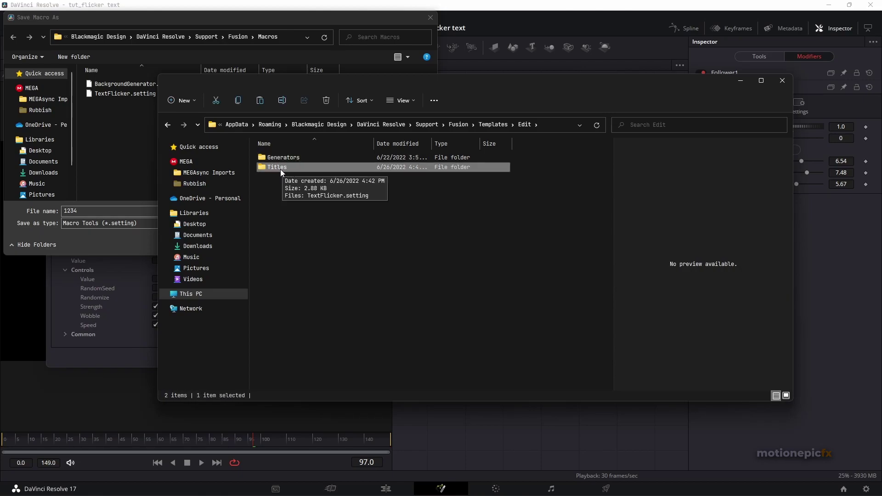
double_click(278, 167)
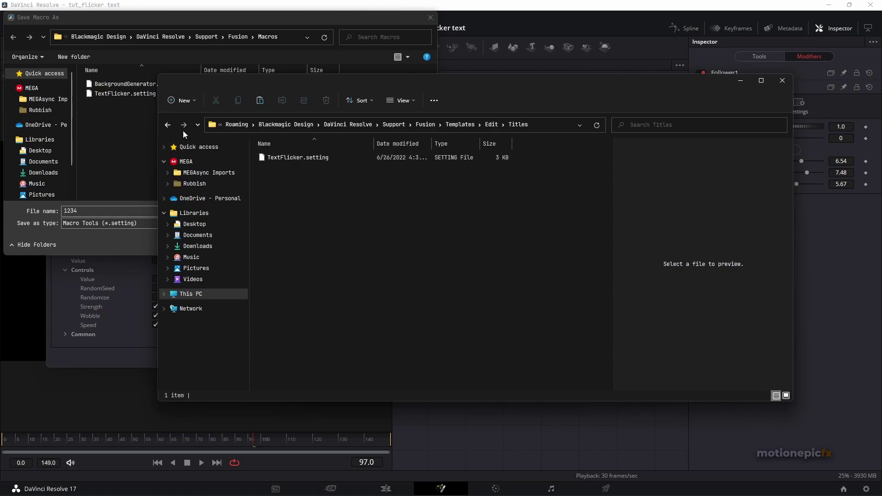
click(167, 125)
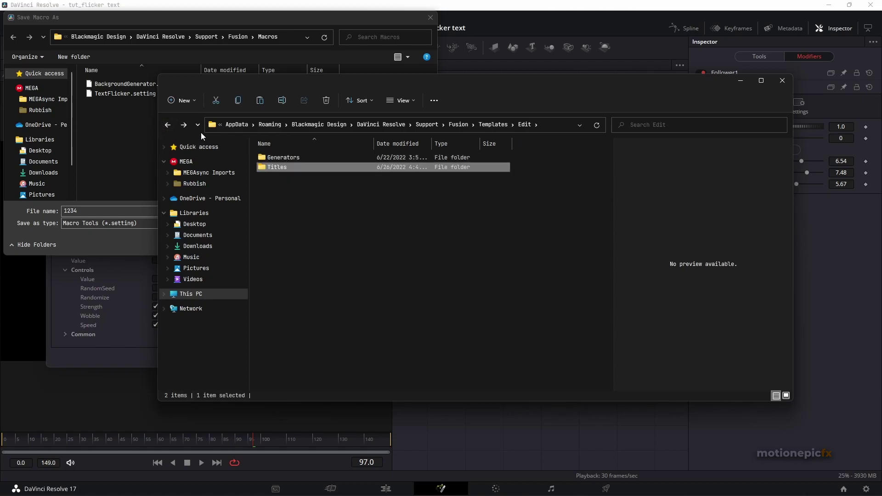
click(183, 125)
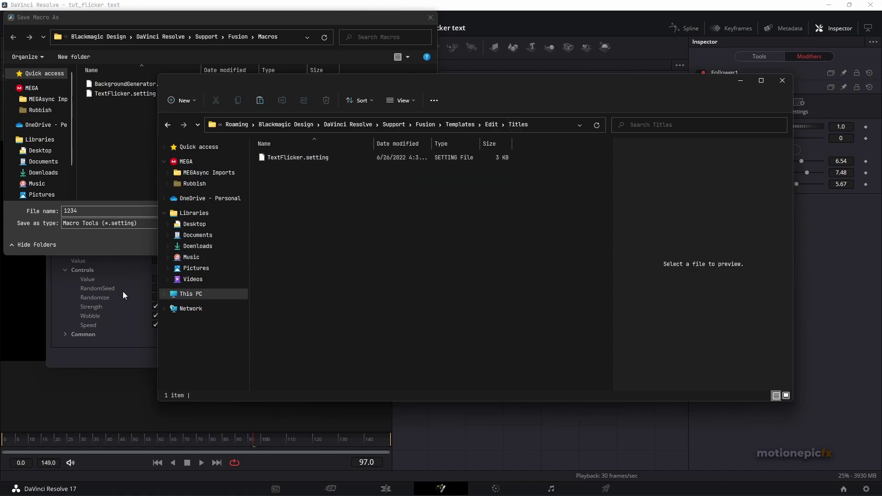
Hide Explorer, close the Save Macro As dialog, and close the Macro Editor without saving.
click(739, 82)
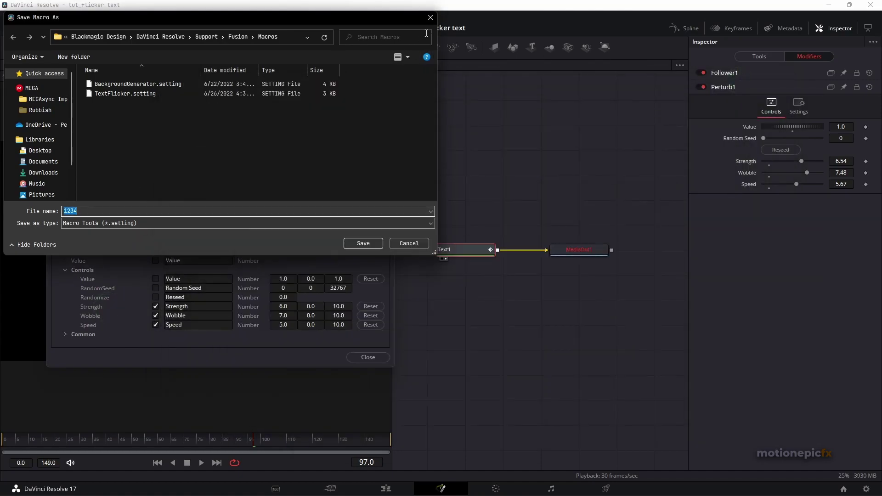
click(431, 18)
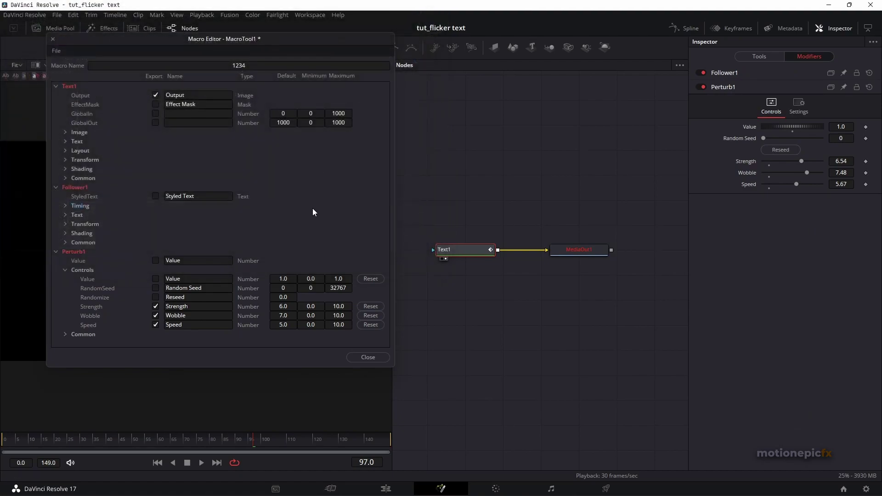
click(358, 358)
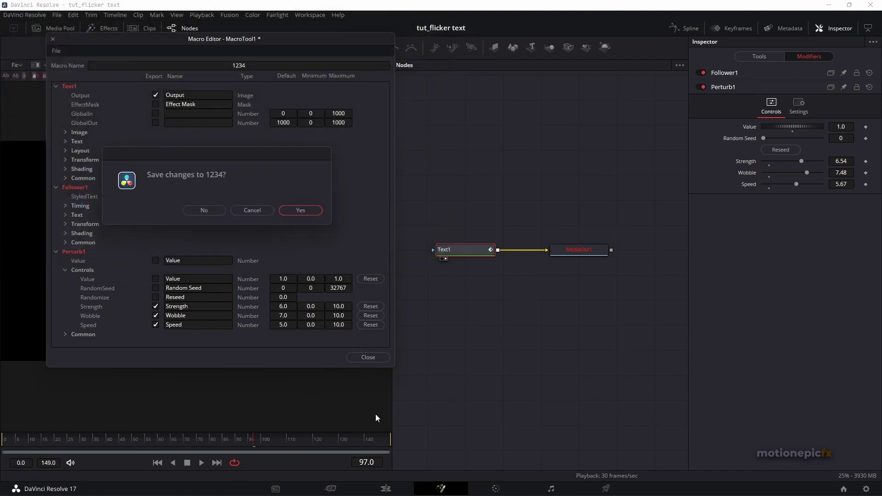
click(203, 211)
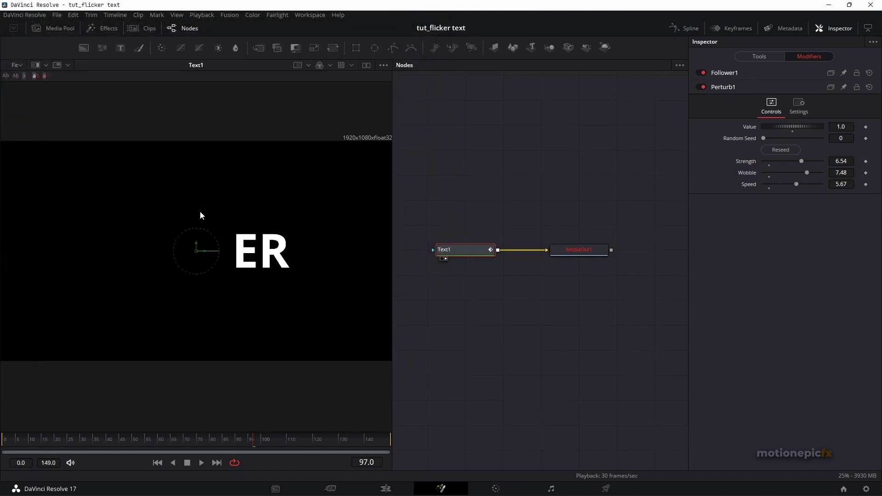
Switch to the Edit page and remove the Fusion Composition clips from the timeline.
click(386, 488)
click(511, 418)
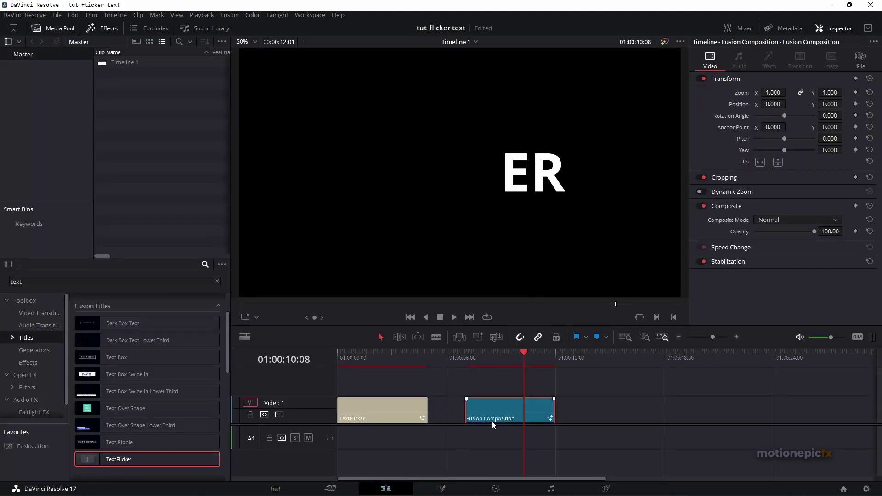
key(ctrl+z)
key(ctrl+z)
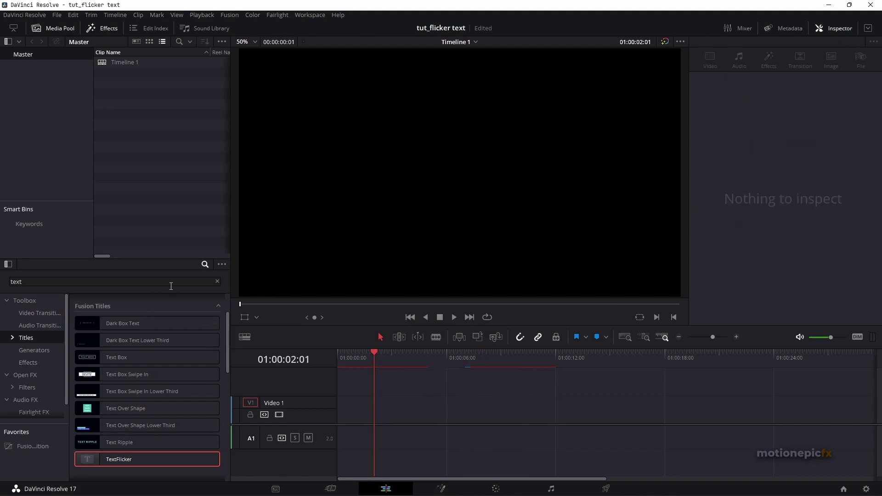
key(ctrl+z)
Search the effects library for 'text' and select the TextFlicker title.
scroll(227, 355, up, 3)
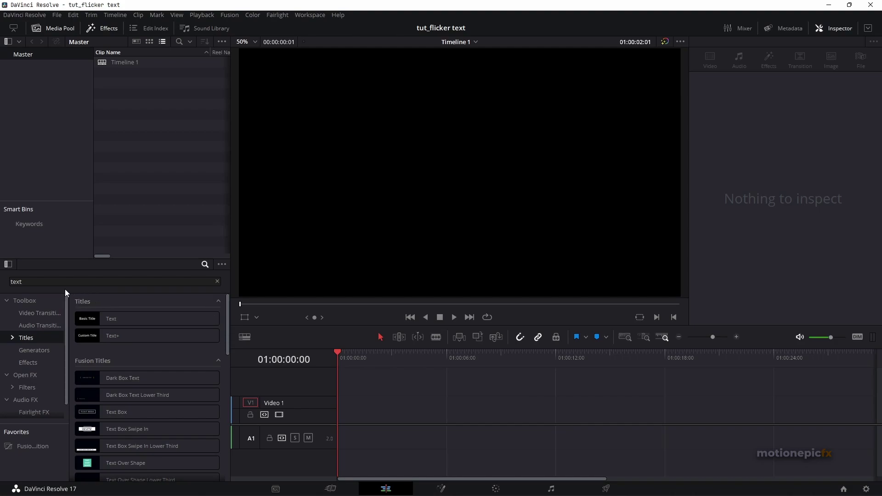
click(29, 282)
scroll(189, 336, down, 4)
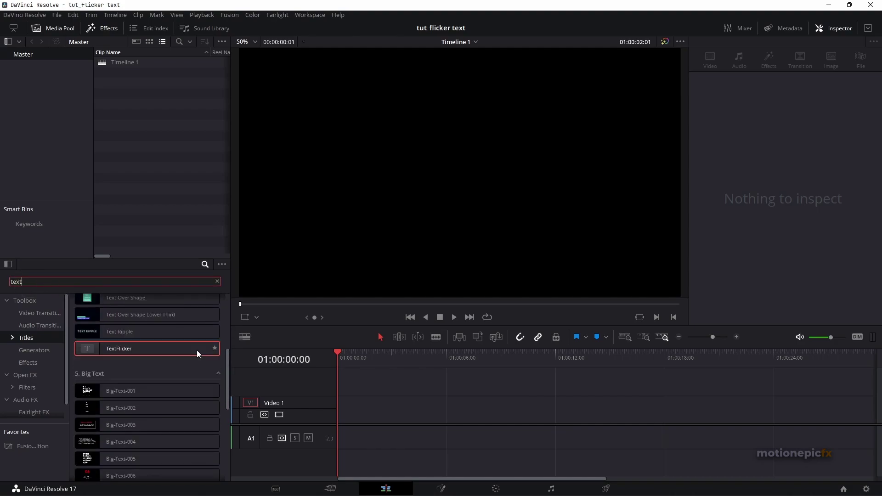
click(196, 350)
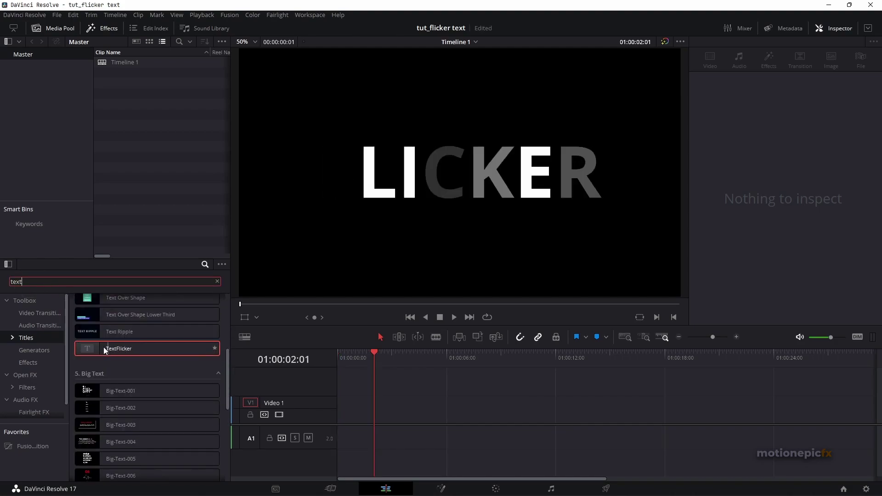
Place TextFlicker at the start of Video 1 with Zoom 0.630, Position X -124, Rotation 63.21.
drag(103, 347, 353, 410)
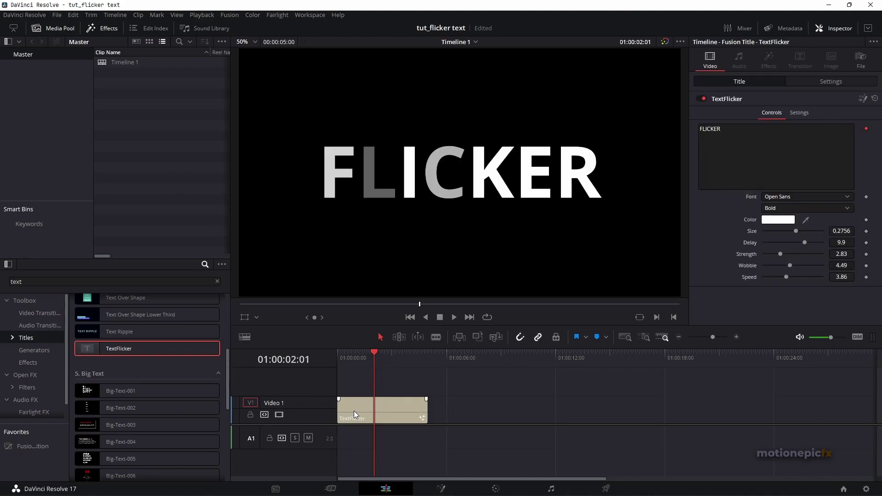
drag(357, 359, 357, 360)
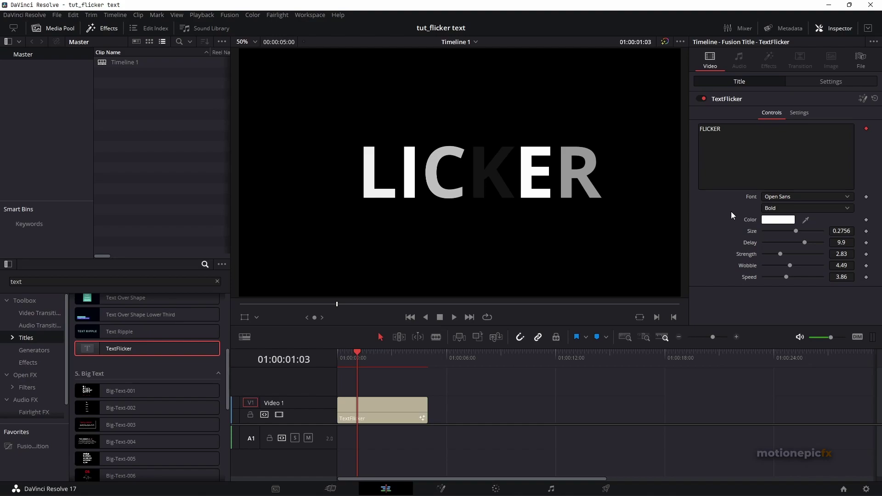
click(819, 28)
click(828, 29)
click(821, 81)
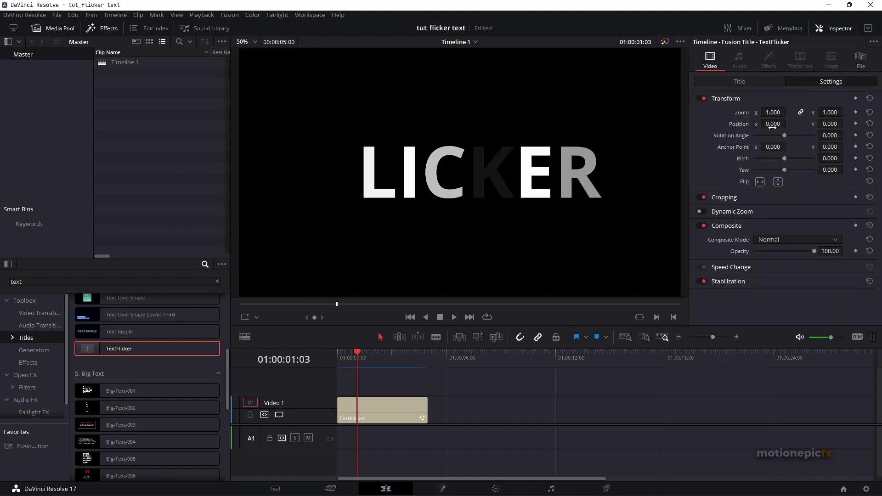
drag(773, 112, 789, 135)
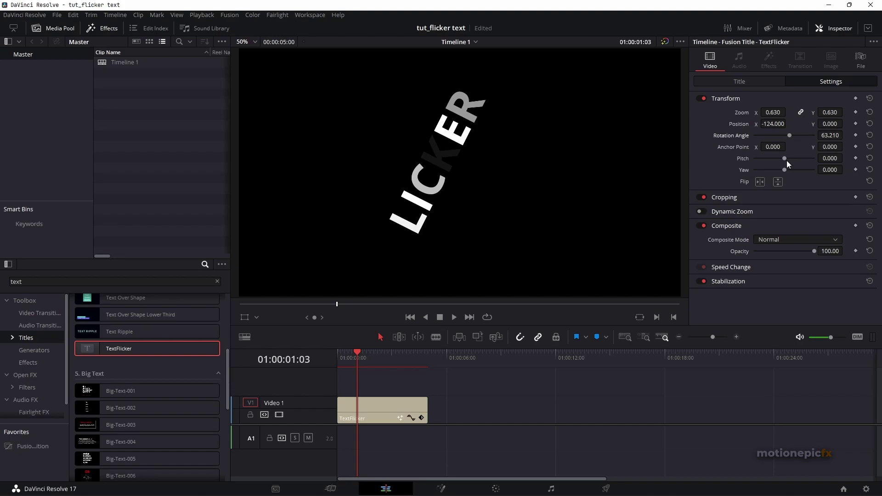
click(739, 81)
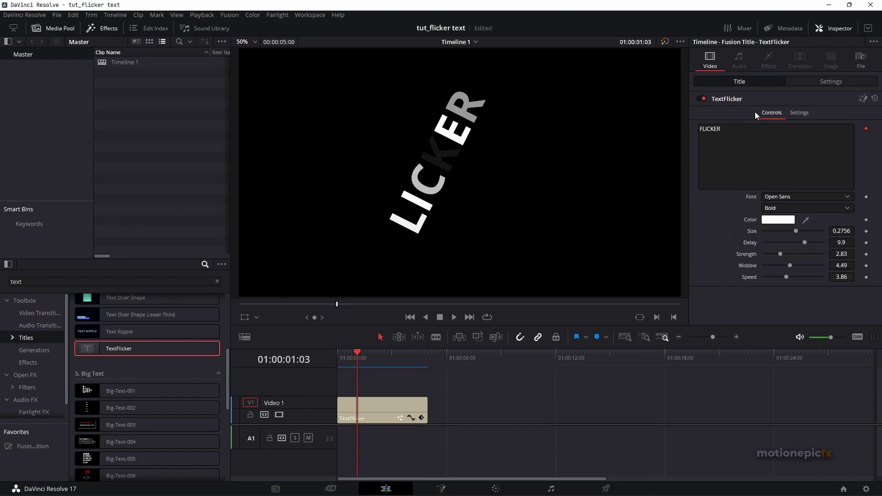